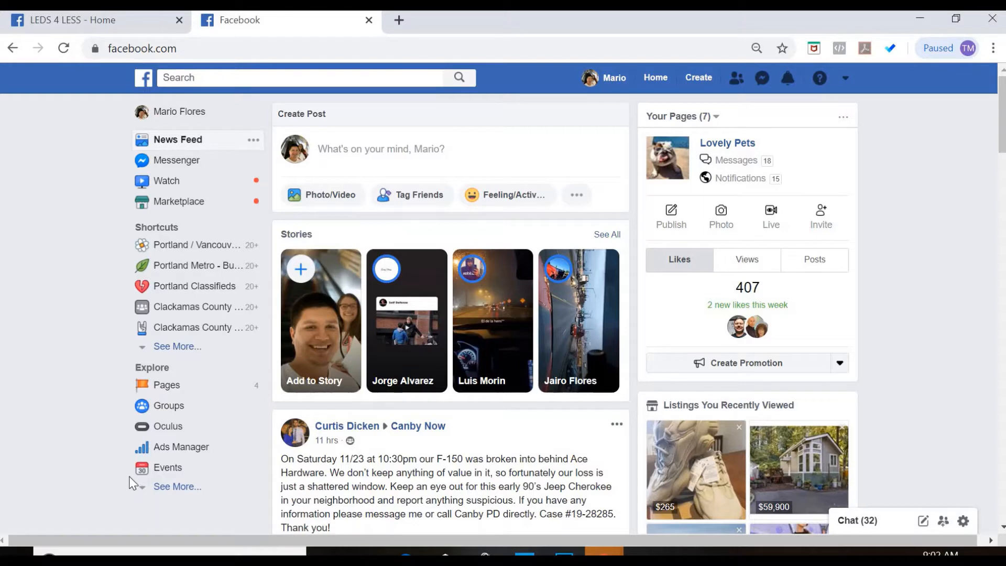
Look over the LEDS 4 LESS business page and its recent posts.
click(100, 19)
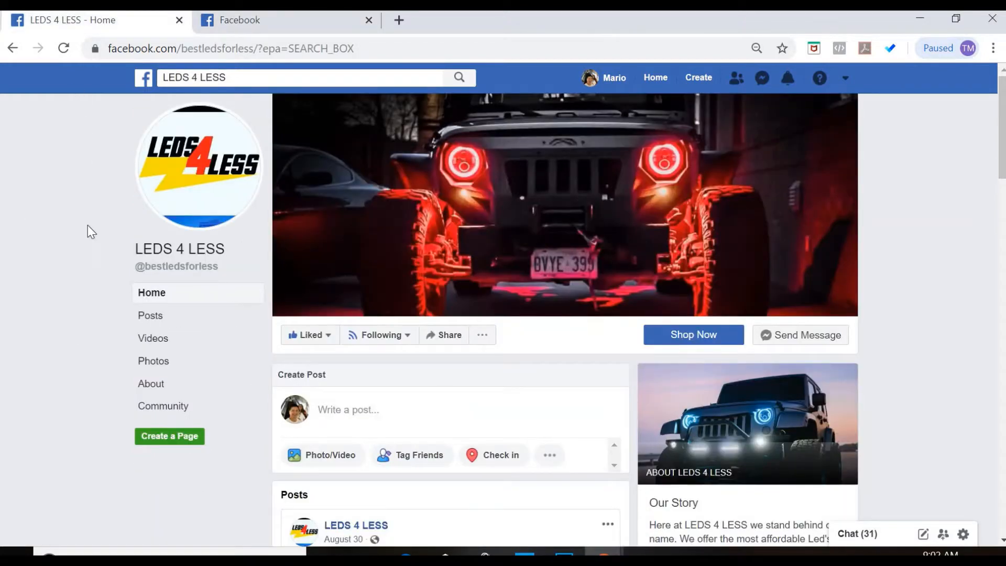
scroll(81, 227, down, 6)
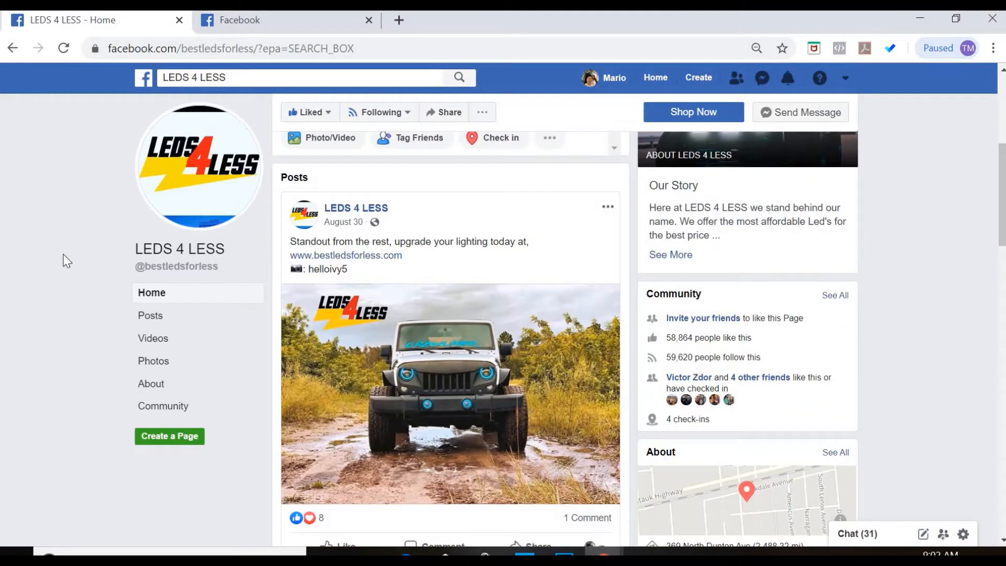
scroll(62, 256, up, 6)
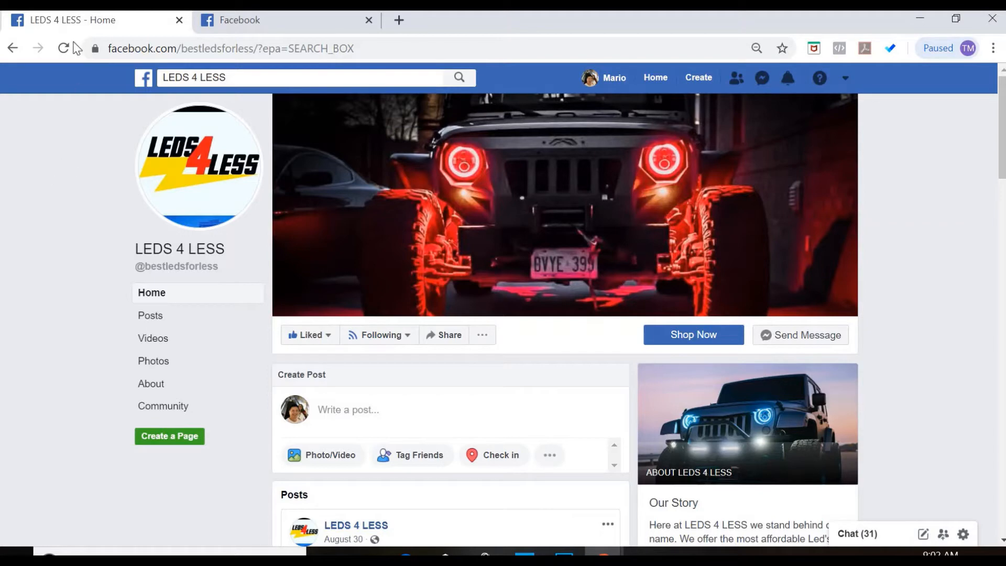
Open Ads Manager from the Facebook home feed and start a new campaign, dismissing the unfinished draft.
click(294, 24)
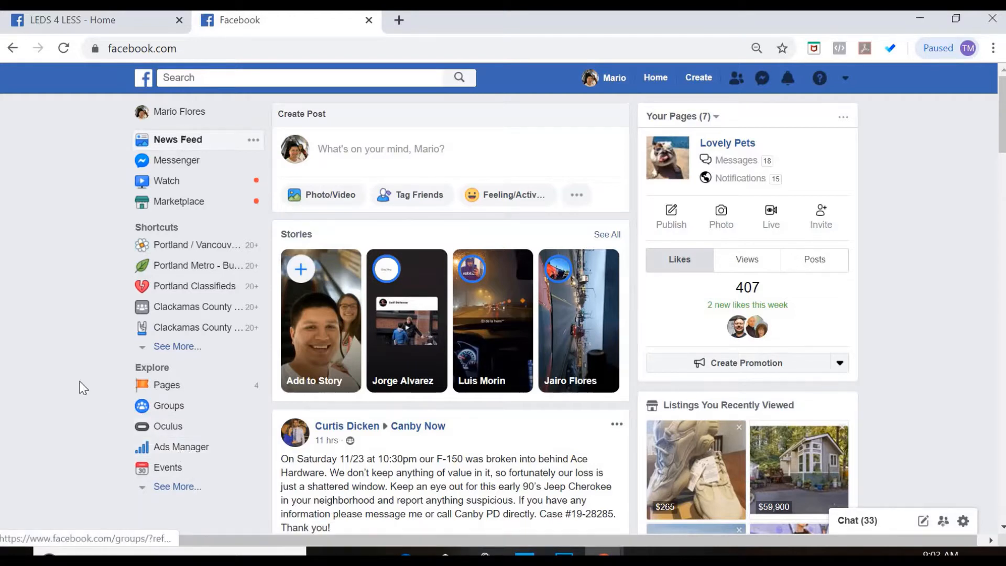
scroll(83, 387, down, 3)
scroll(82, 388, up, 3)
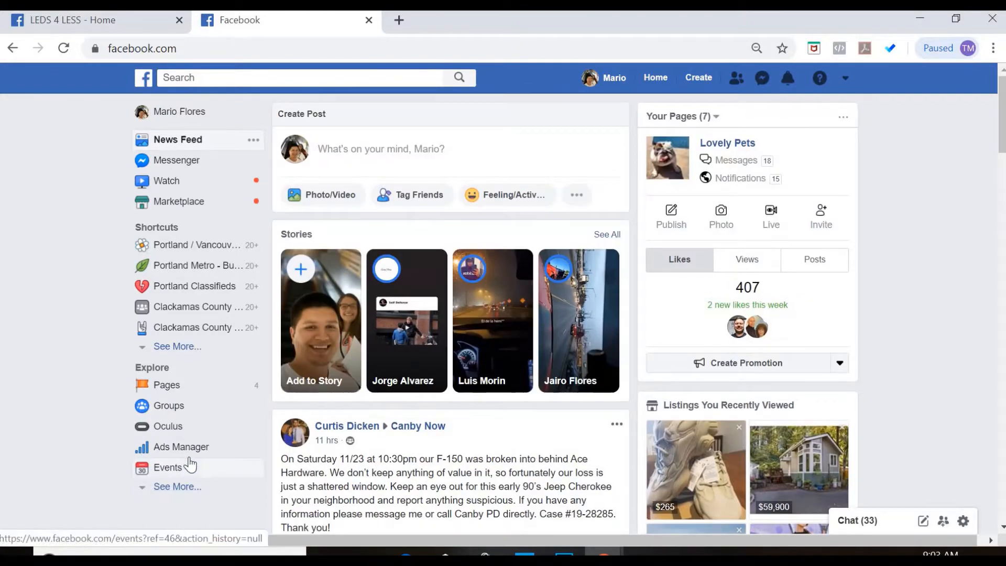
click(189, 452)
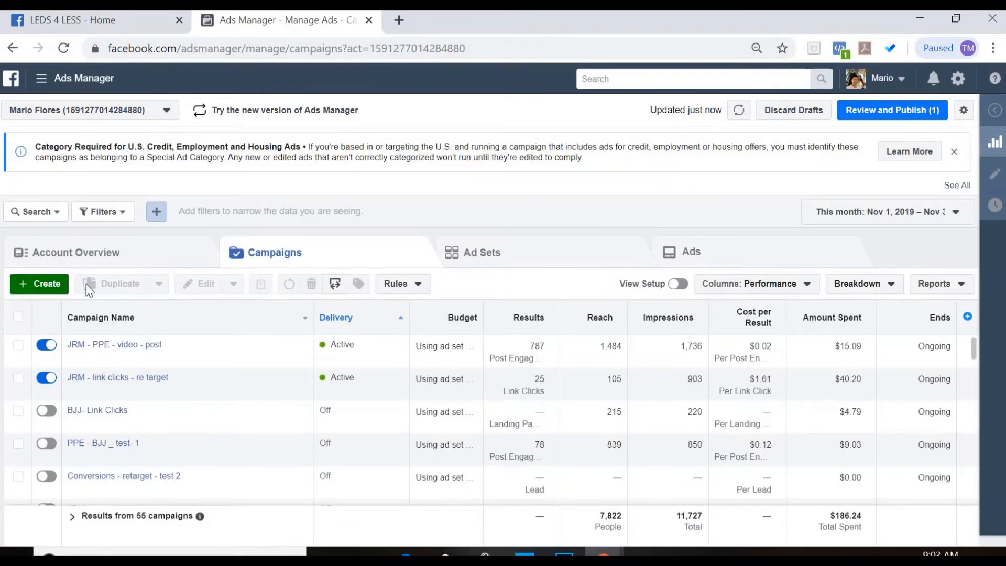
click(46, 291)
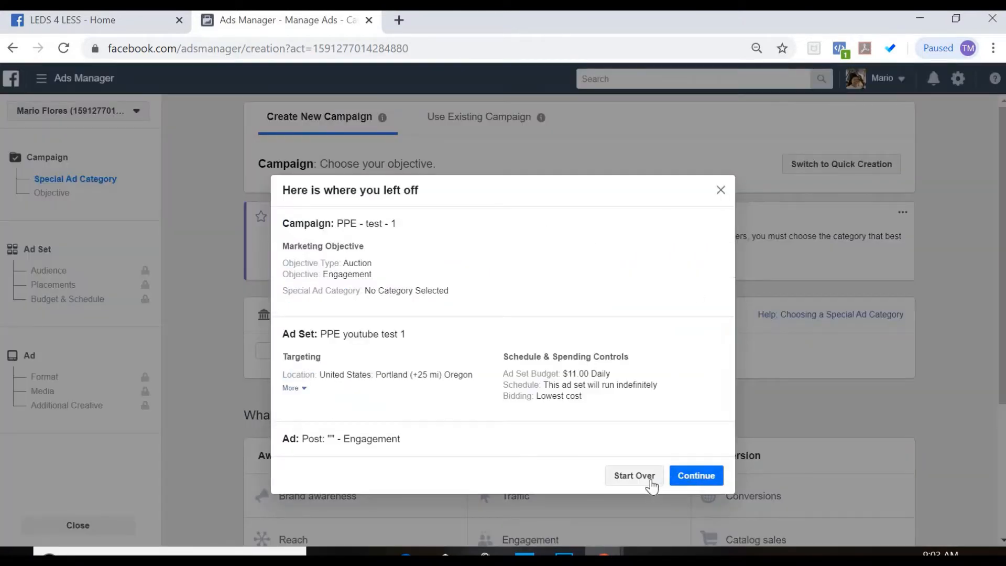
click(722, 192)
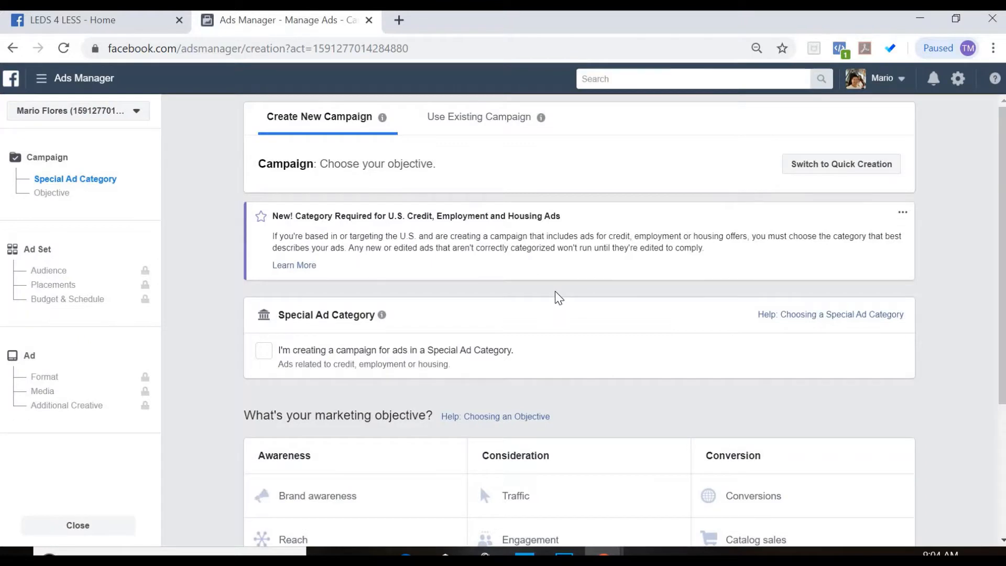
Choose Traffic as the campaign's marketing objective.
scroll(556, 294, down, 4)
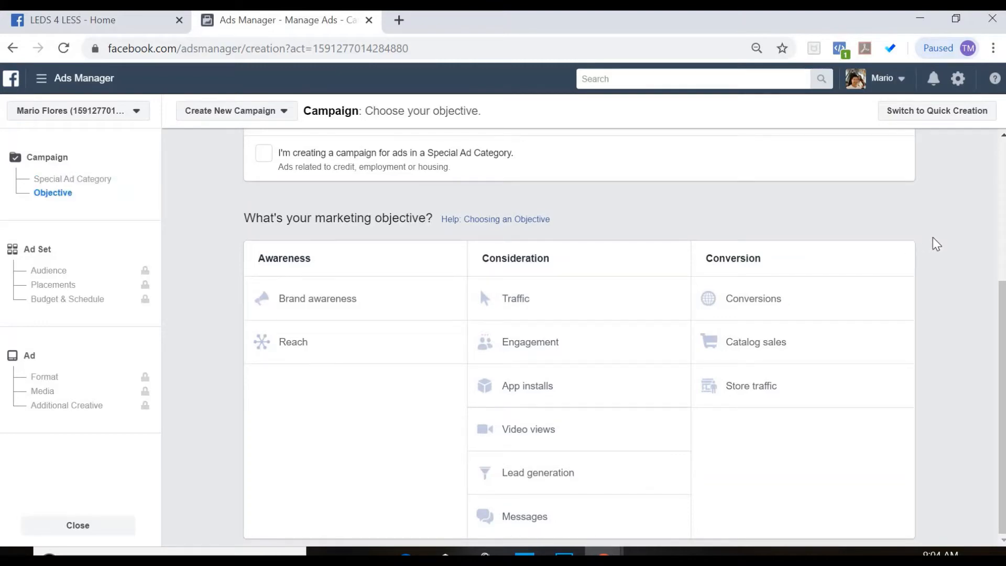
scroll(933, 269, up, 3)
scroll(933, 270, down, 3)
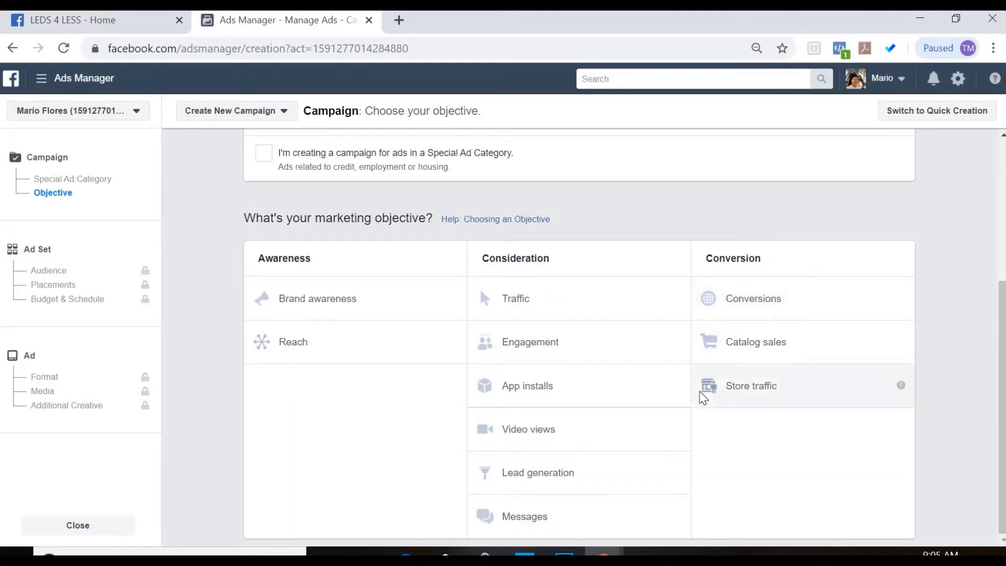
click(593, 298)
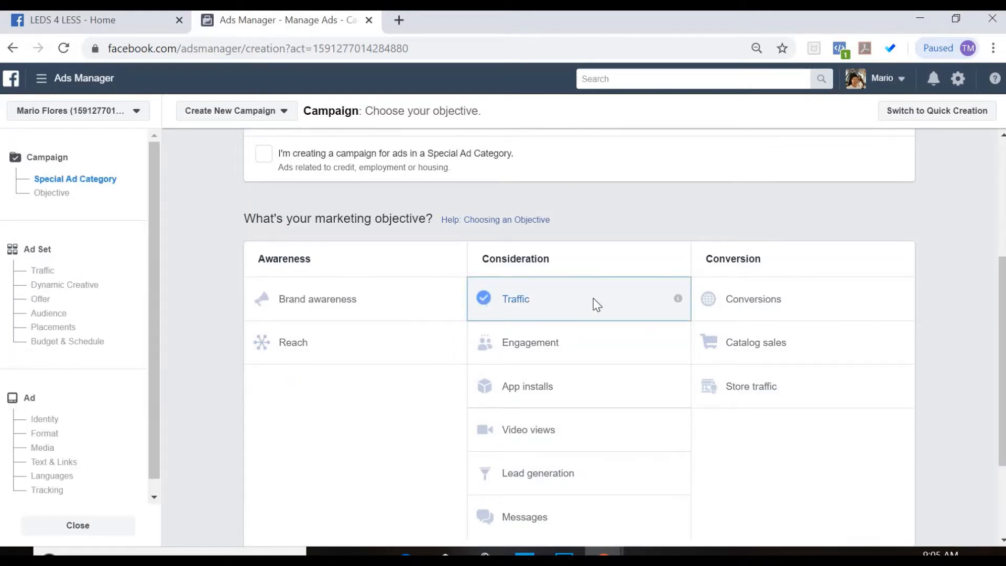
scroll(598, 334, down, 2)
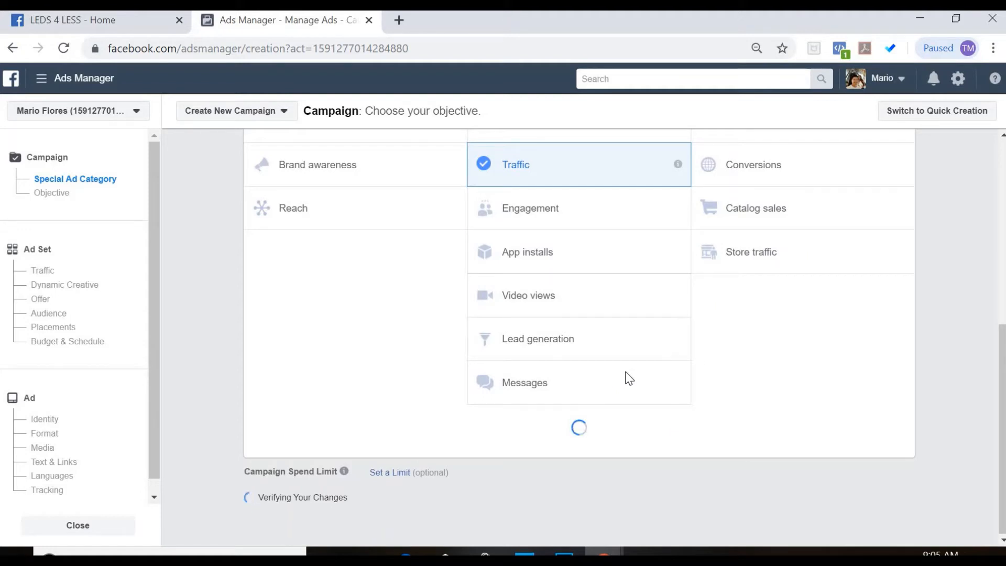
scroll(728, 370, up, 4)
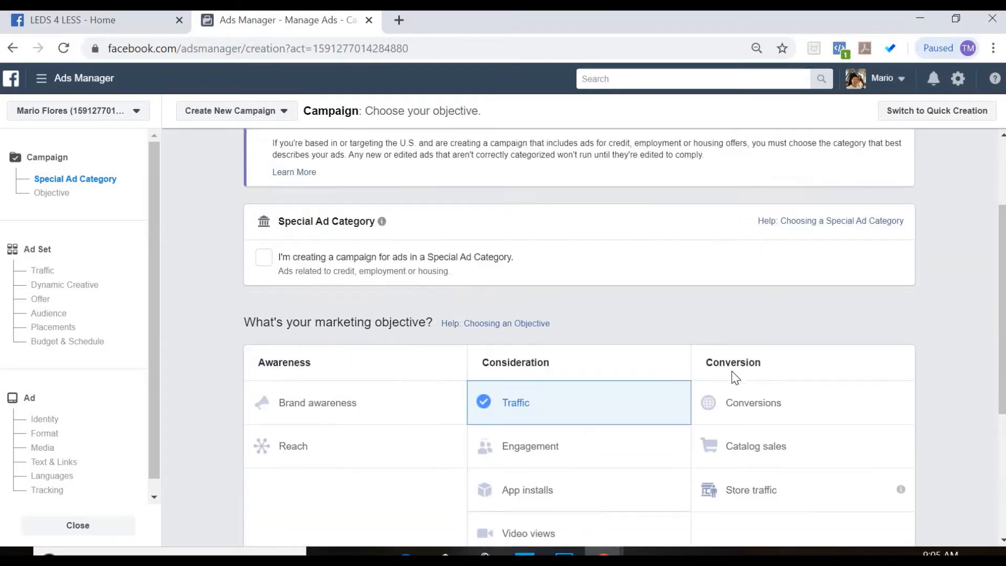
Name the campaign "Link clicks - test -1" and continue to the ad set setup.
scroll(734, 377, down, 7)
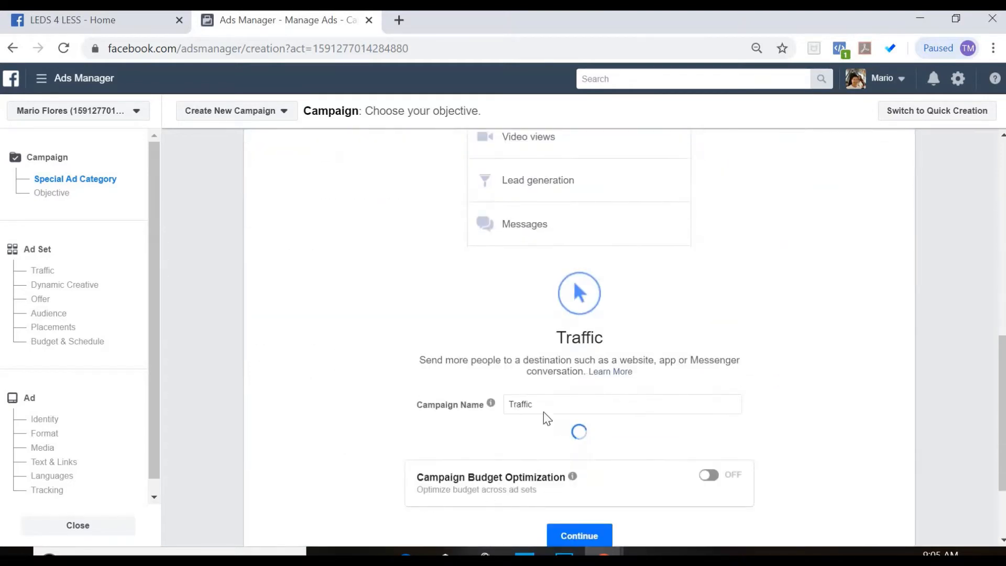
click(647, 402)
key(BackSpace)
key(BackSpace)
key(BackSpace)
key(BackSpace)
key(BackSpace)
key(BackSpace)
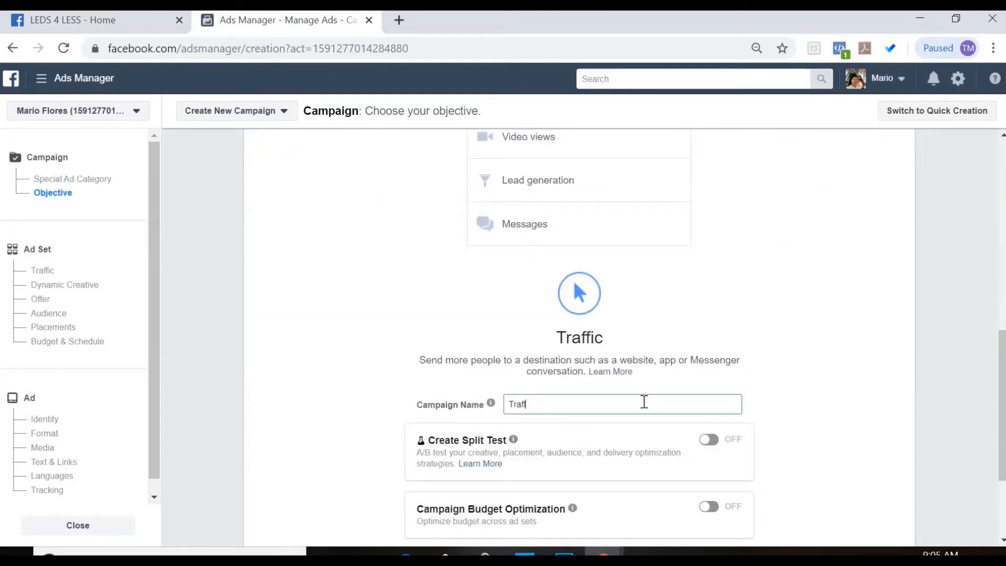
key(BackSpace)
text(Link clicks - test -1)
scroll(647, 320, down, 3)
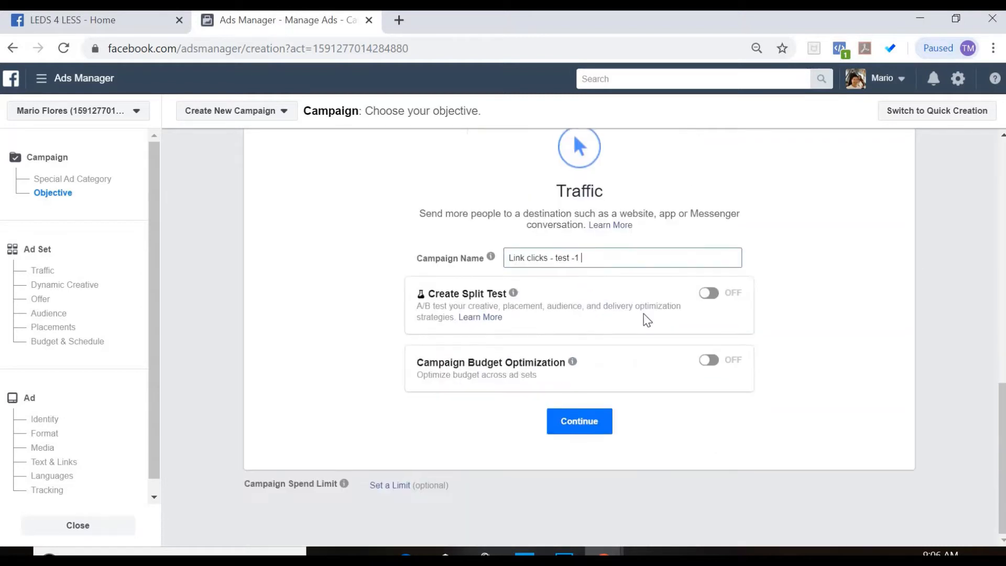
click(568, 426)
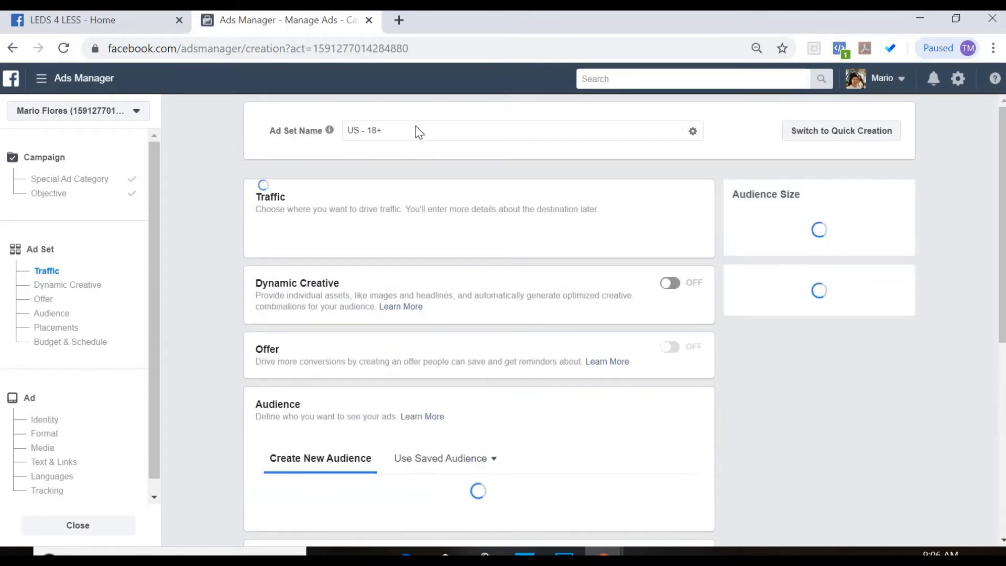
Replace the default ad set name with "portland - link clicks - test 1".
click(412, 135)
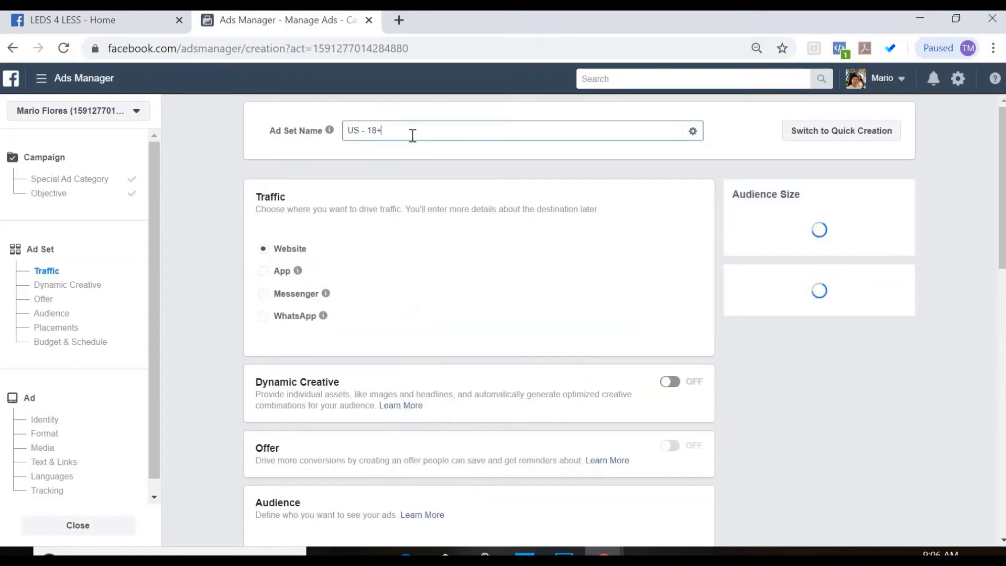
key(BackSpace)
key(BackSpace)
key(BackSpace)
key(BackSpace)
key(BackSpace)
key(BackSpace)
text(li)
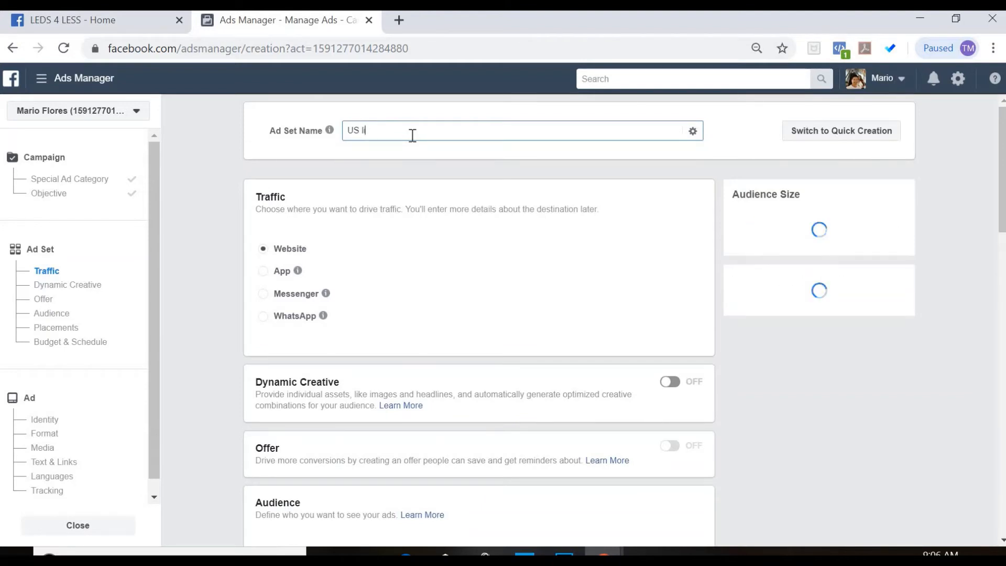
key(BackSpace)
key(BackSpace)
key(BackSpace)
key(BackSpace)
key(BackSpace)
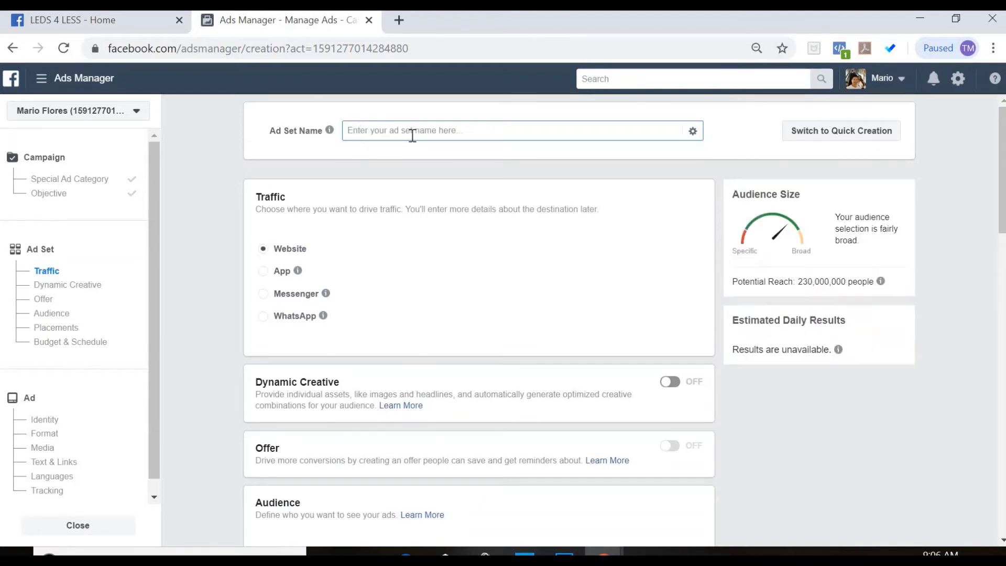
text(portland - link clicks - test 1)
Replace United States with the city of Portland, Oregon as the audience's targeted location.
scroll(443, 267, down, 3)
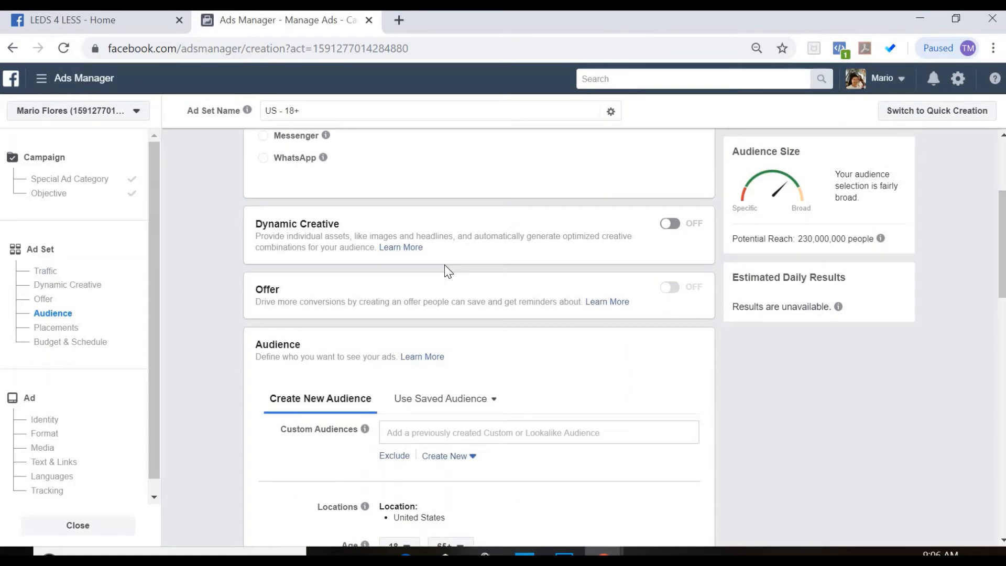
scroll(444, 265, down, 3)
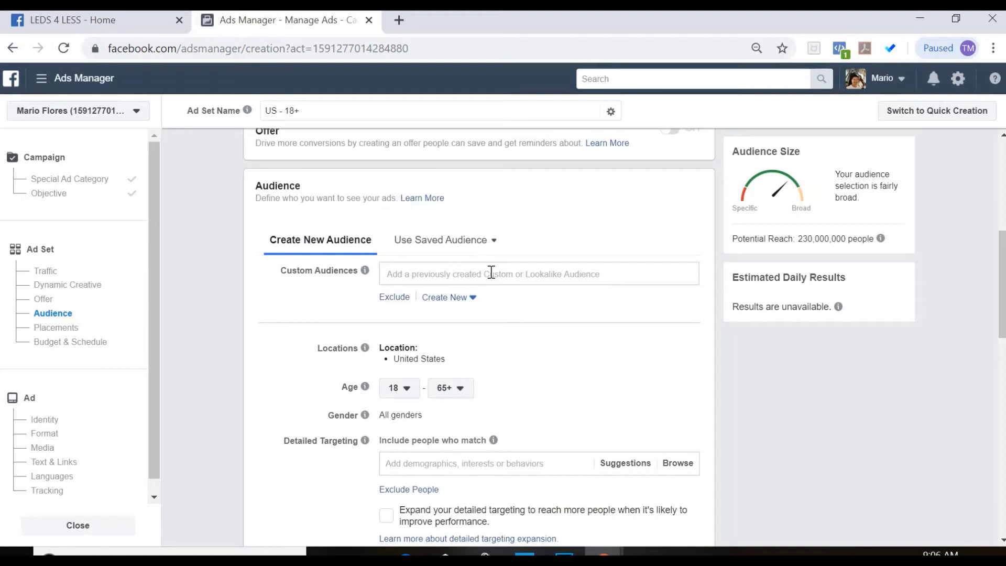
scroll(321, 324, down, 1)
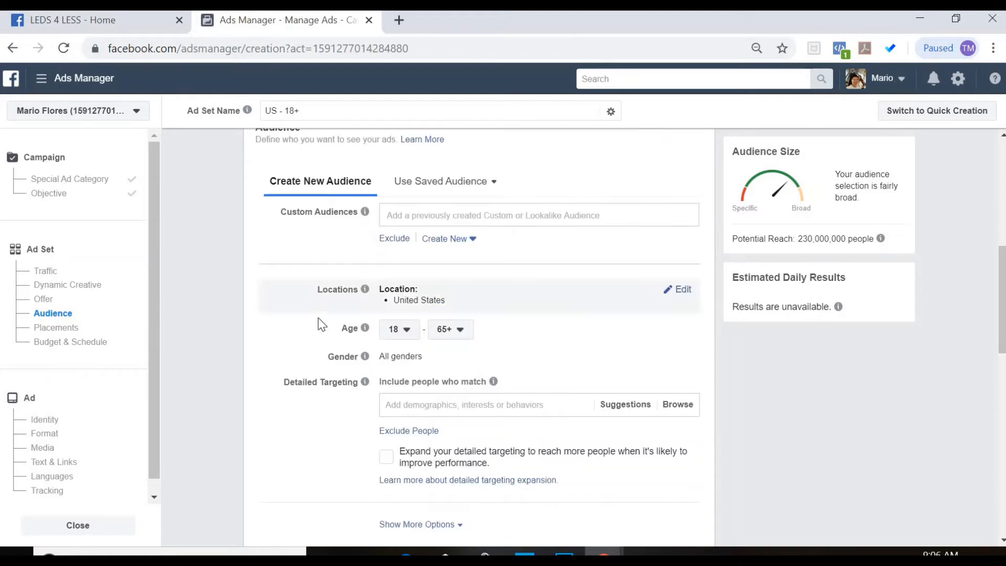
scroll(319, 318, down, 1)
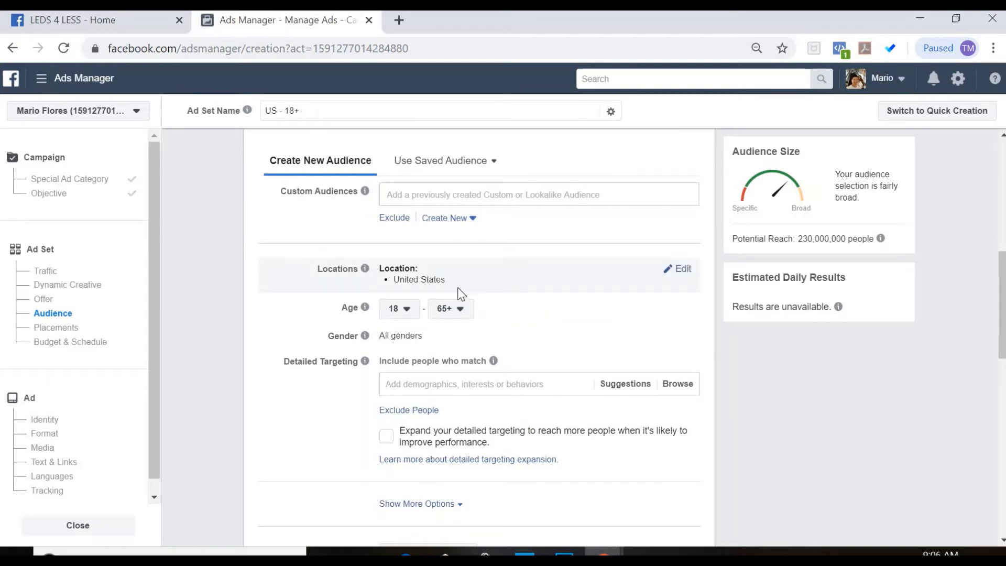
click(677, 273)
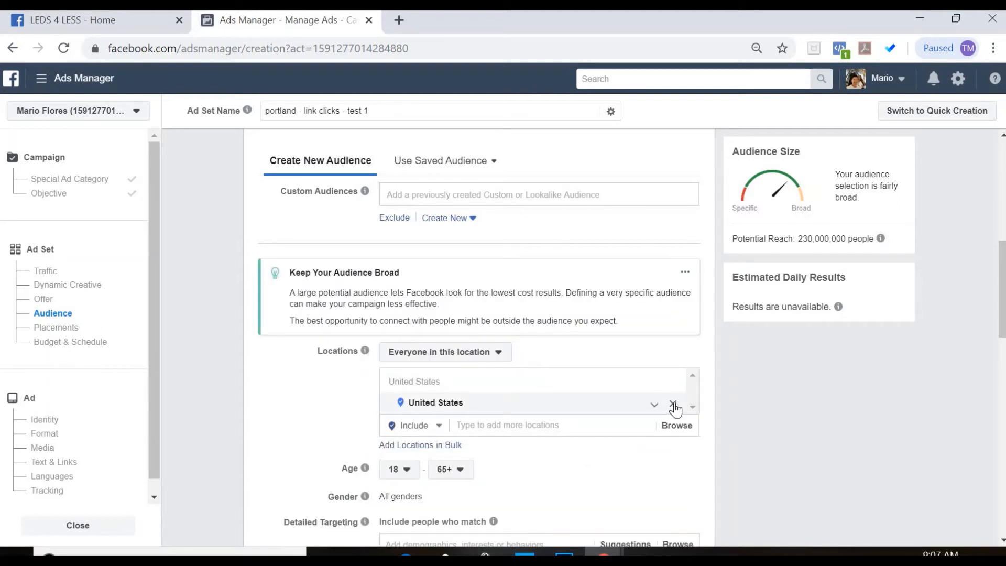
click(674, 405)
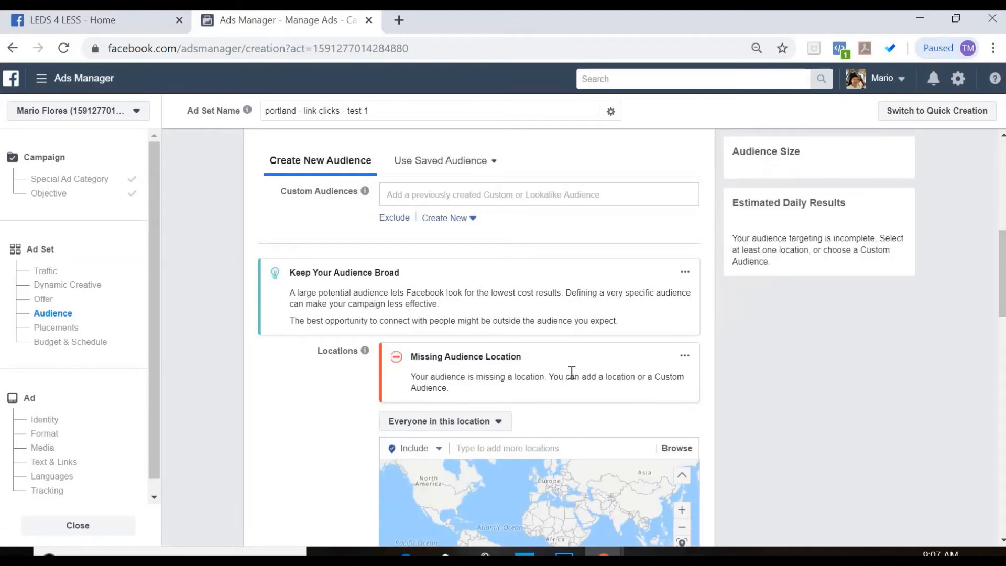
click(489, 446)
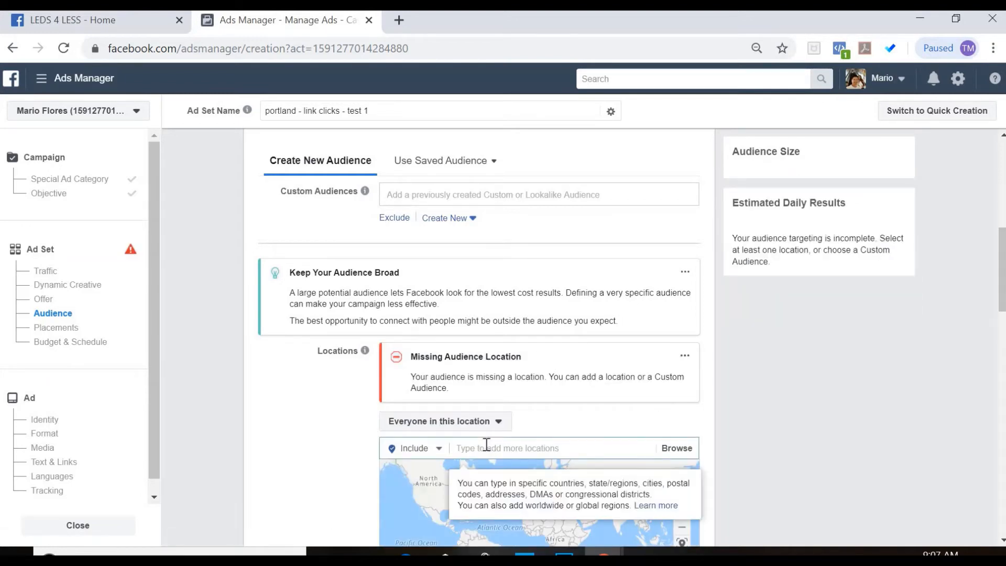
text(portland ore)
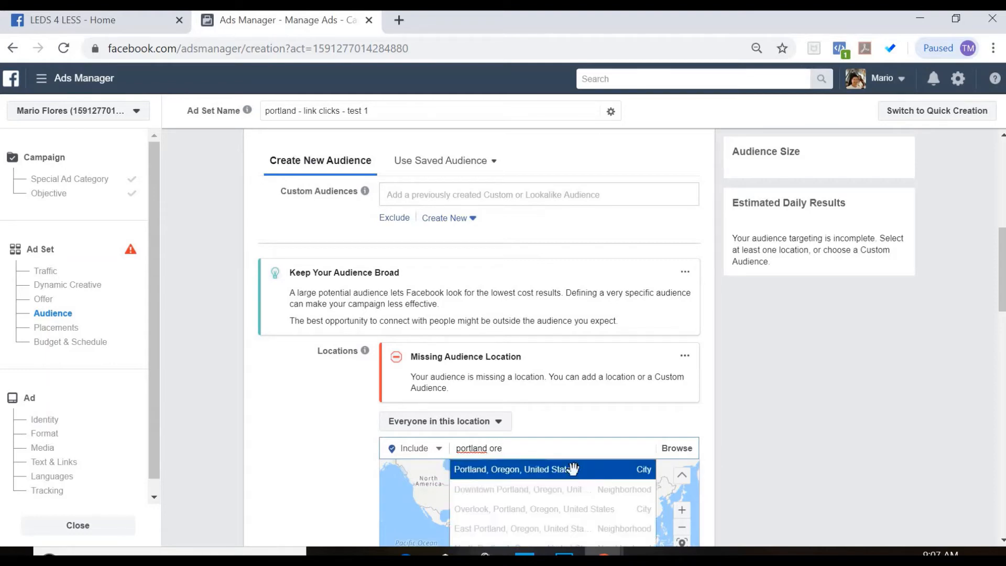
click(575, 471)
scroll(576, 362, down, 3)
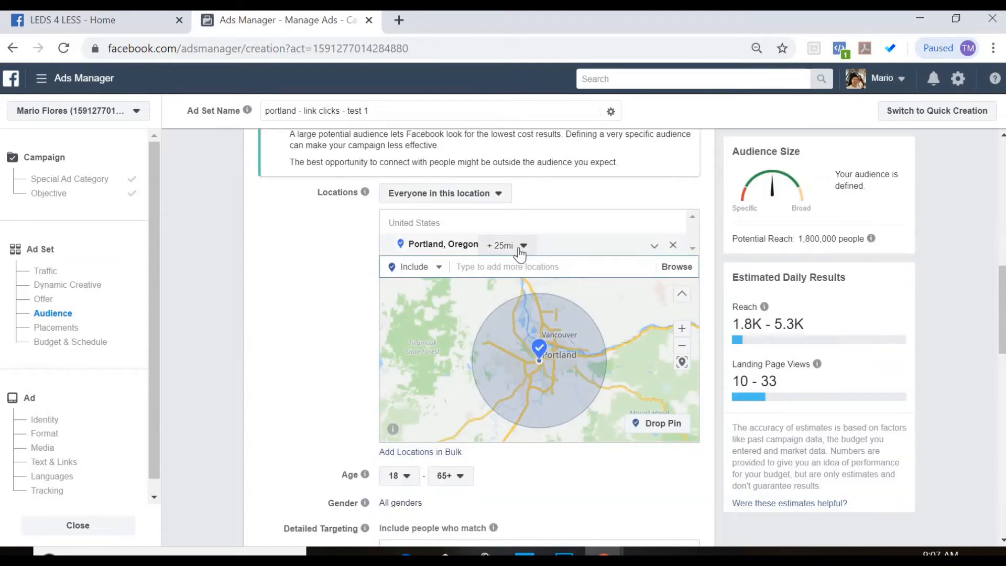
Add the suggested interest Jeep Wrangler to the audience's detailed targeting alongside Smittybilt.
scroll(287, 345, down, 3)
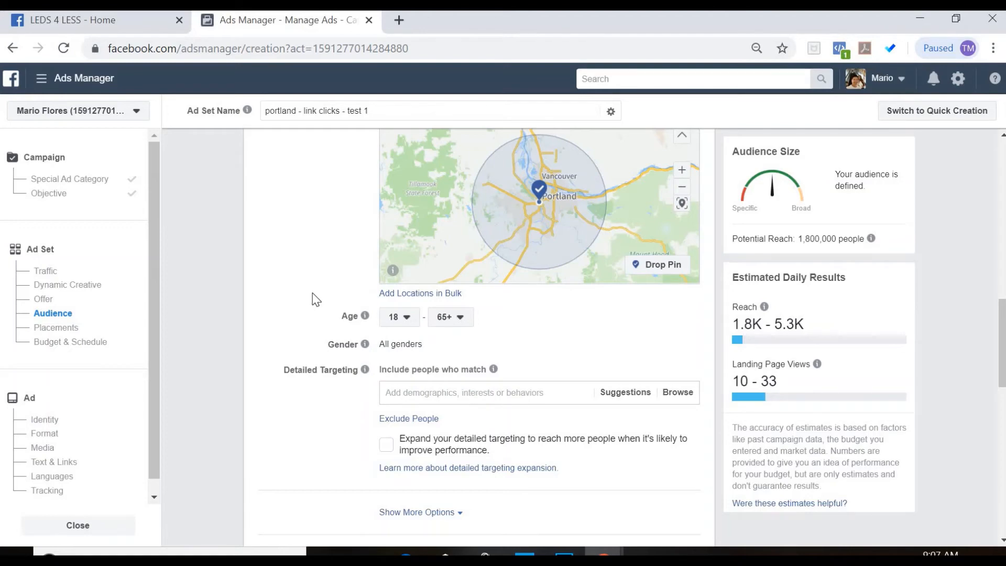
scroll(319, 296, down, 2)
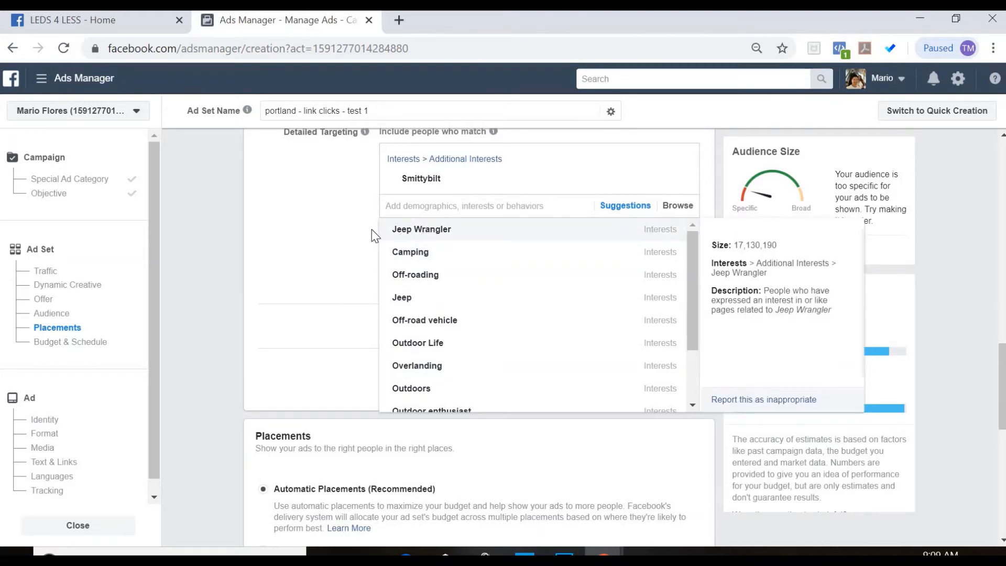
scroll(337, 231, up, 3)
scroll(341, 234, down, 3)
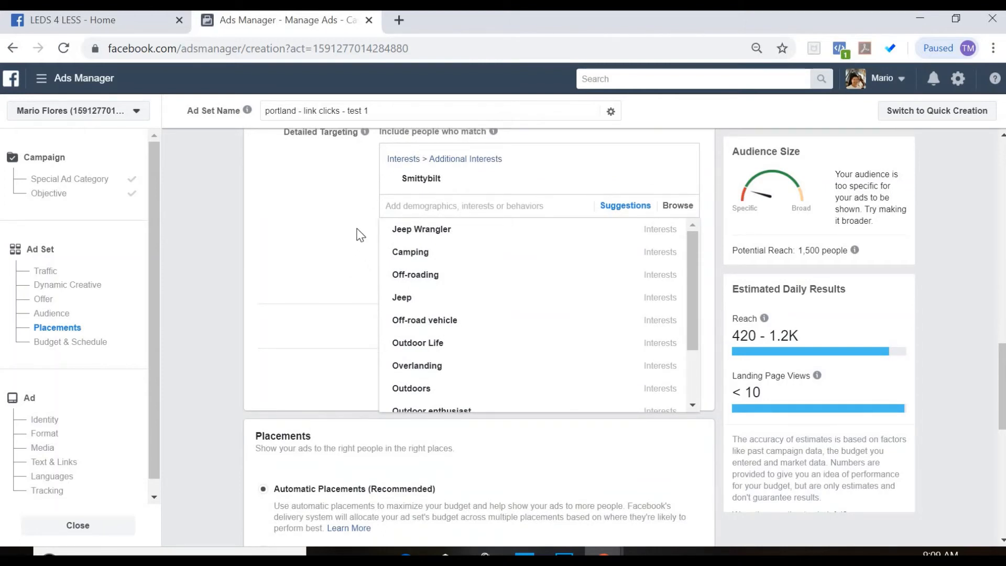
click(440, 229)
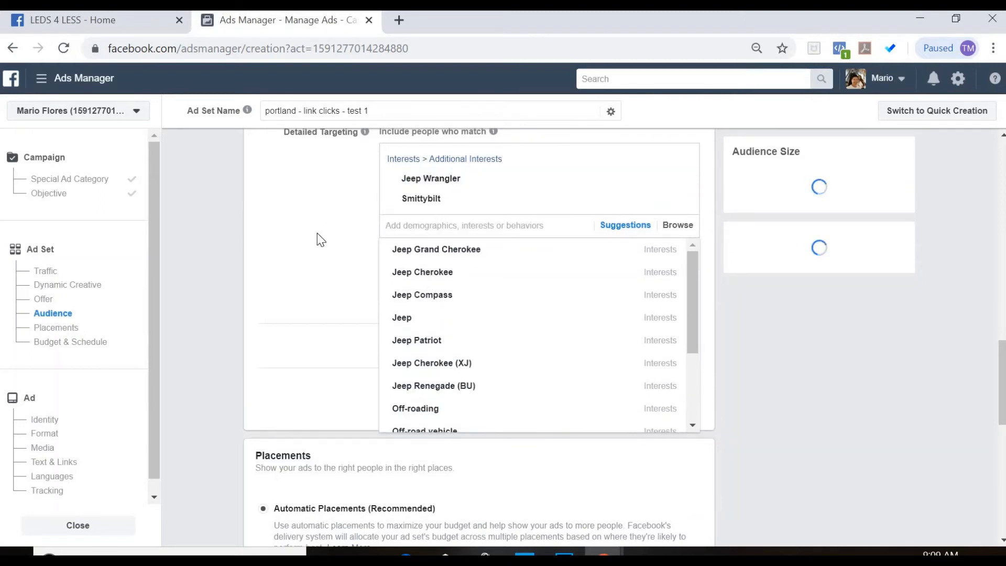
click(320, 239)
scroll(320, 240, down, 3)
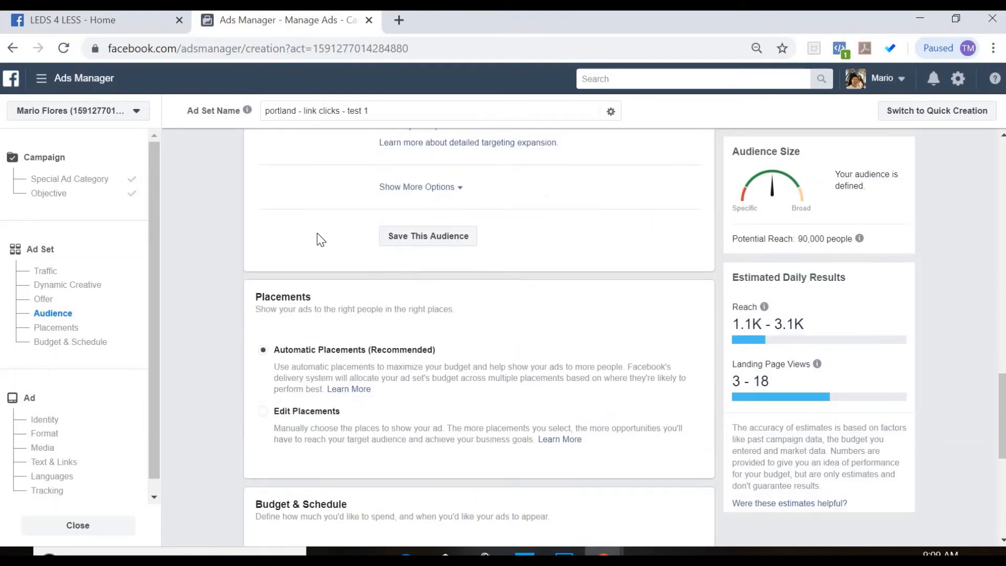
scroll(320, 239, down, 3)
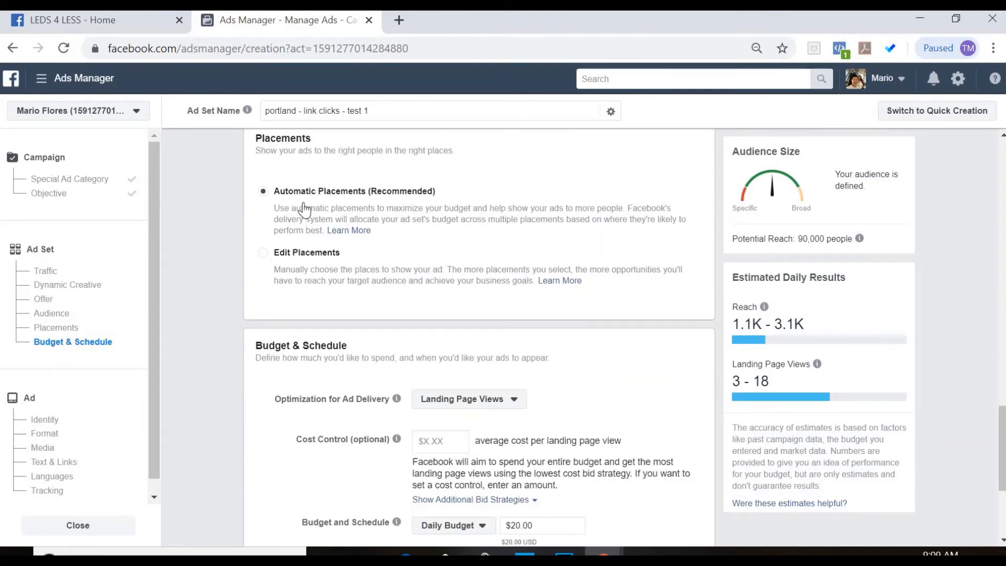
Switch the ad set to edited placements and deselect the Instagram, Audience Network and Messenger platforms, keeping only Facebook.
click(262, 255)
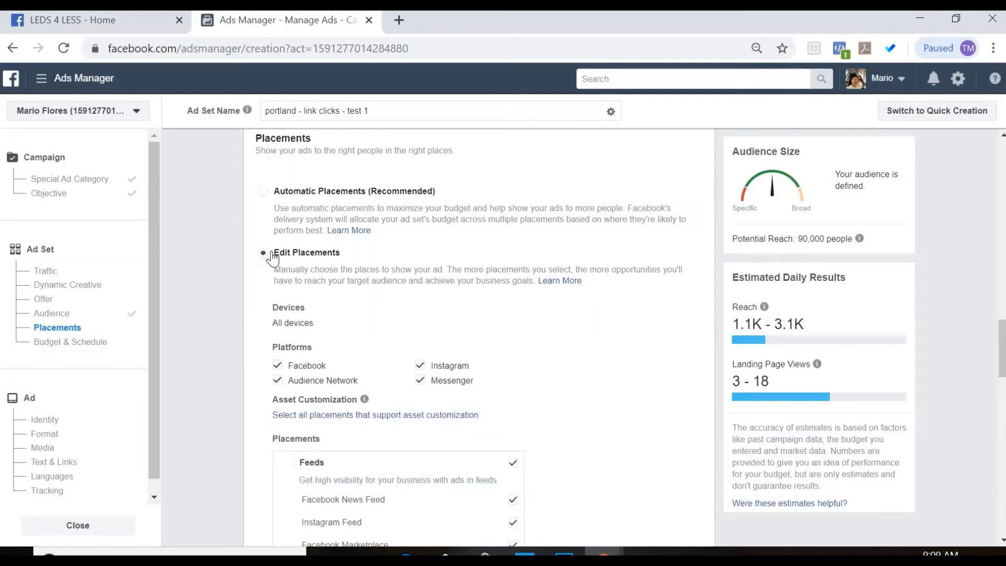
scroll(424, 232, down, 1)
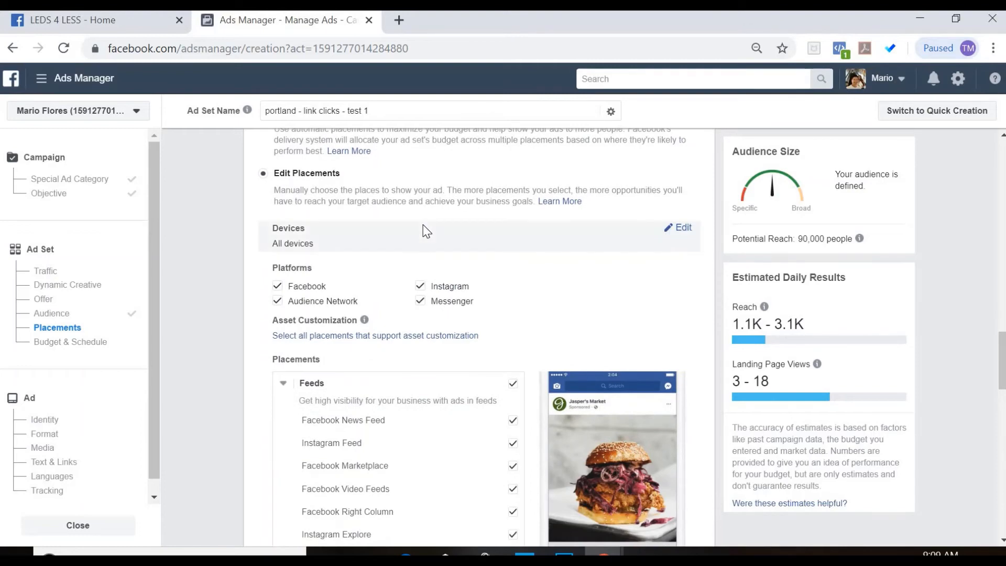
scroll(427, 231, down, 2)
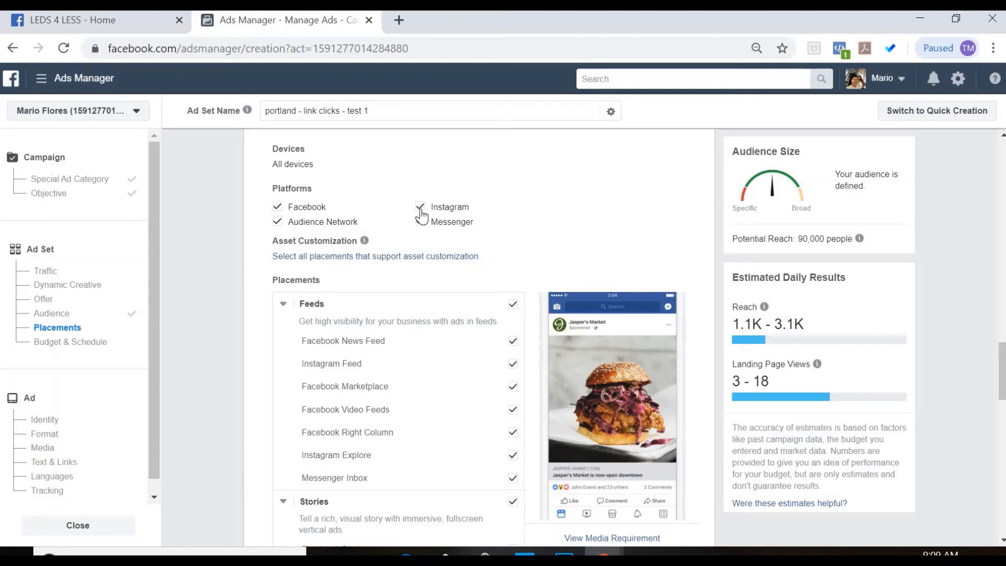
click(420, 207)
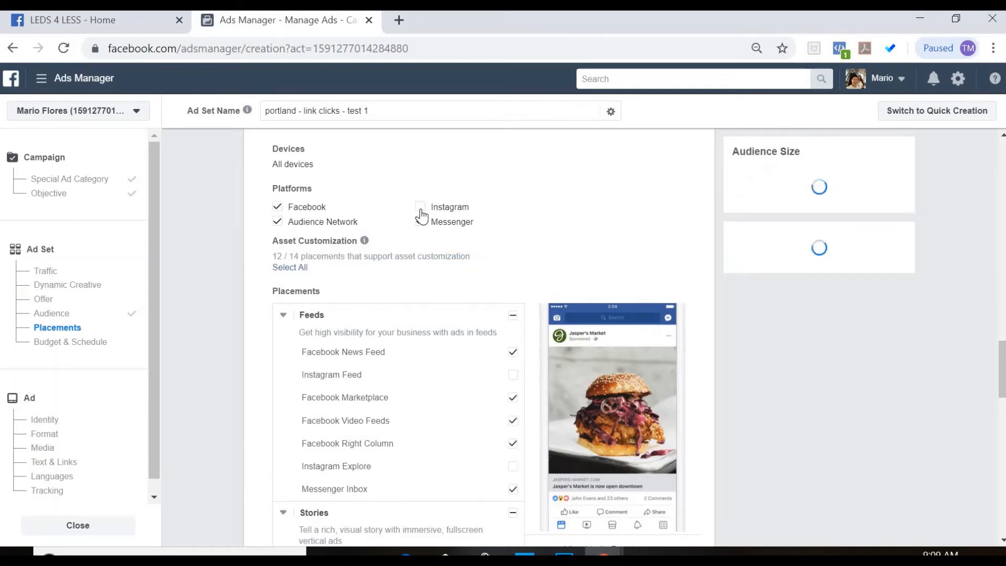
click(277, 222)
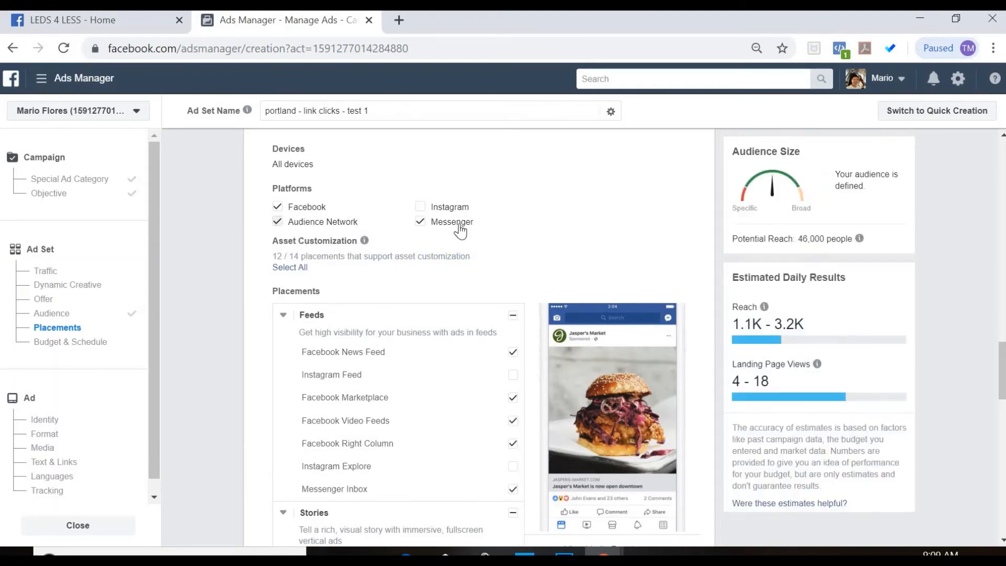
click(420, 222)
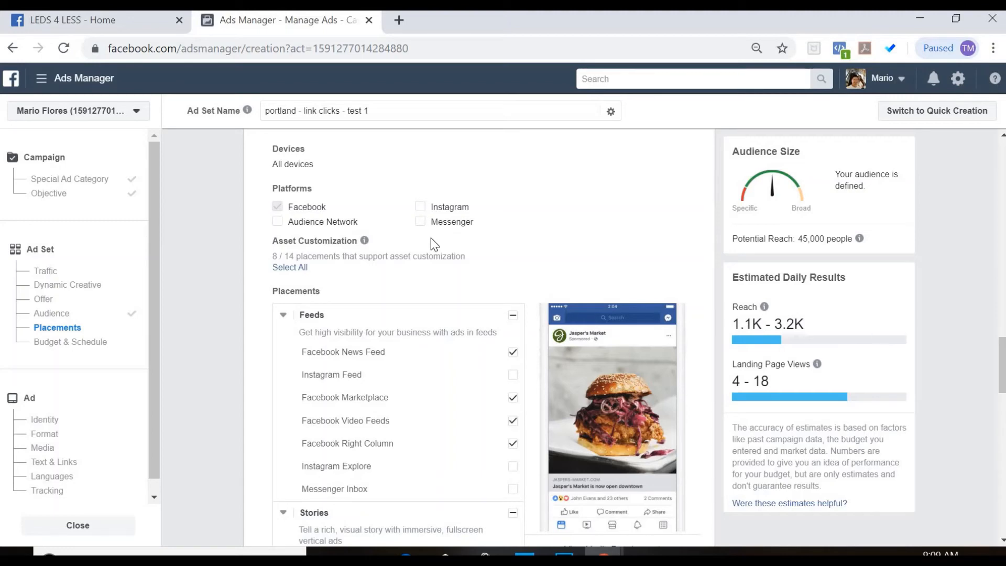
Exclude Facebook Marketplace, Facebook Video Feeds and Facebook Right Column from the feed placements, keeping Facebook News Feed.
scroll(405, 245, down, 1)
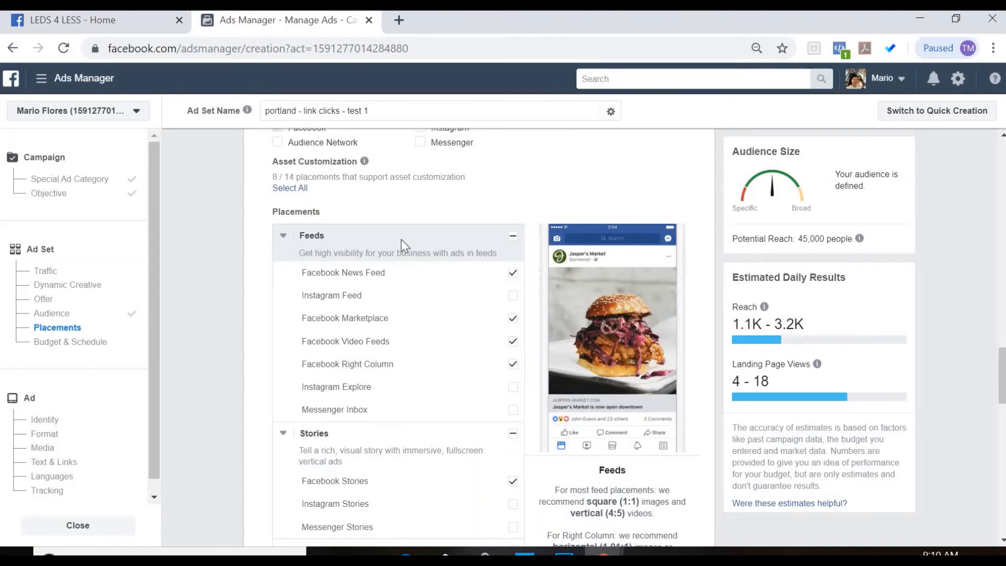
scroll(401, 223, down, 1)
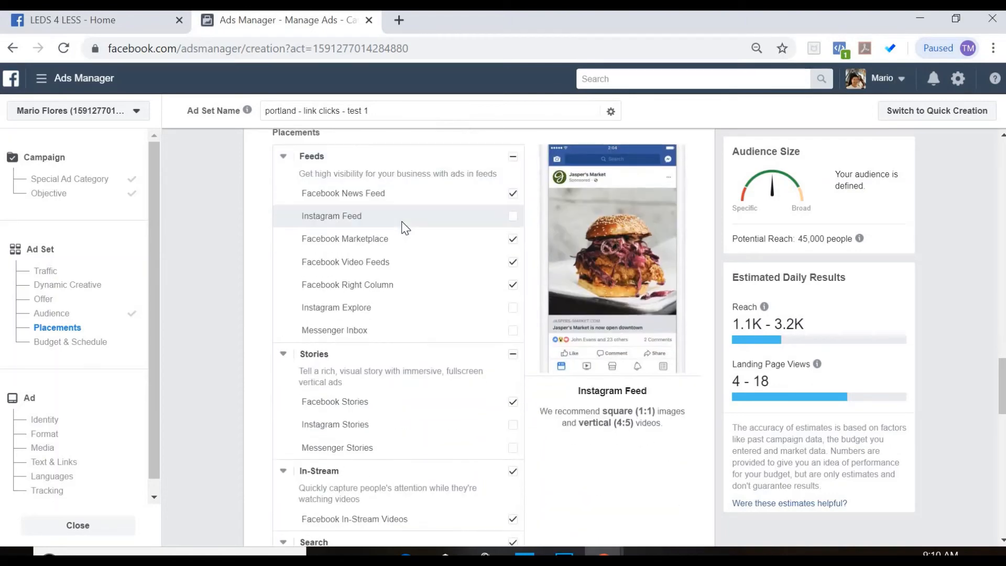
click(513, 240)
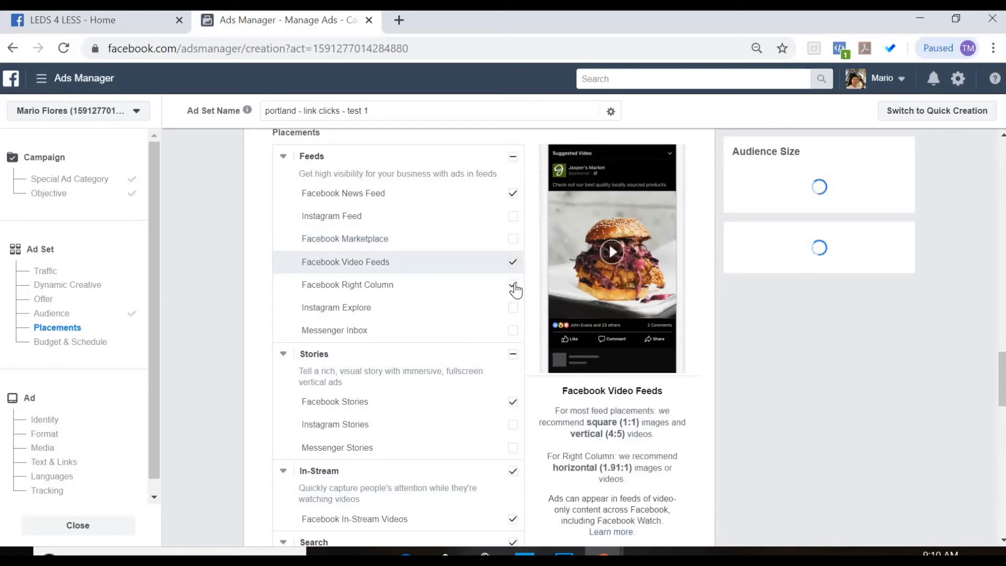
click(514, 285)
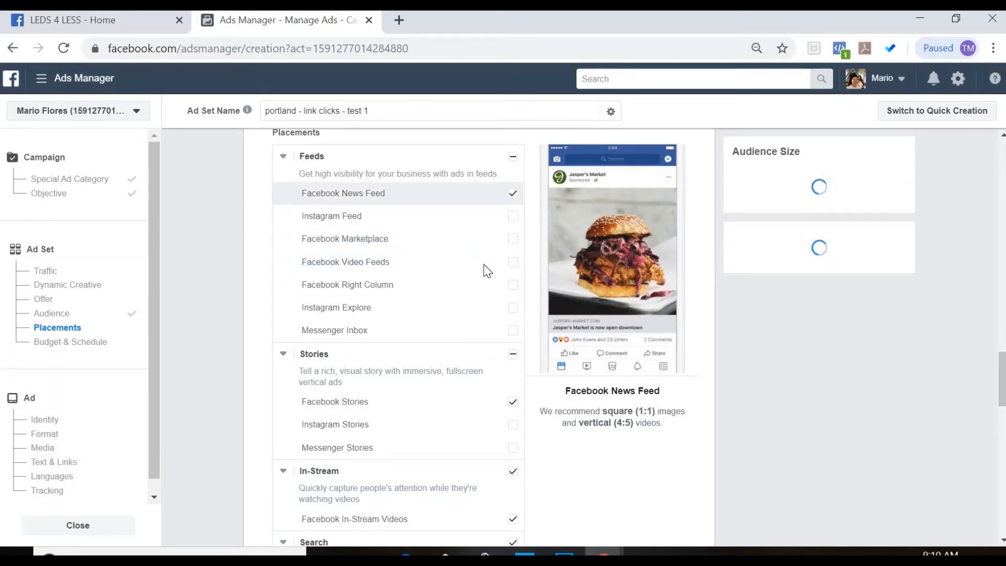
Exclude the remaining Facebook placements: Facebook Stories, In-Stream Videos, Search Results and Instant Articles.
scroll(484, 264, down, 3)
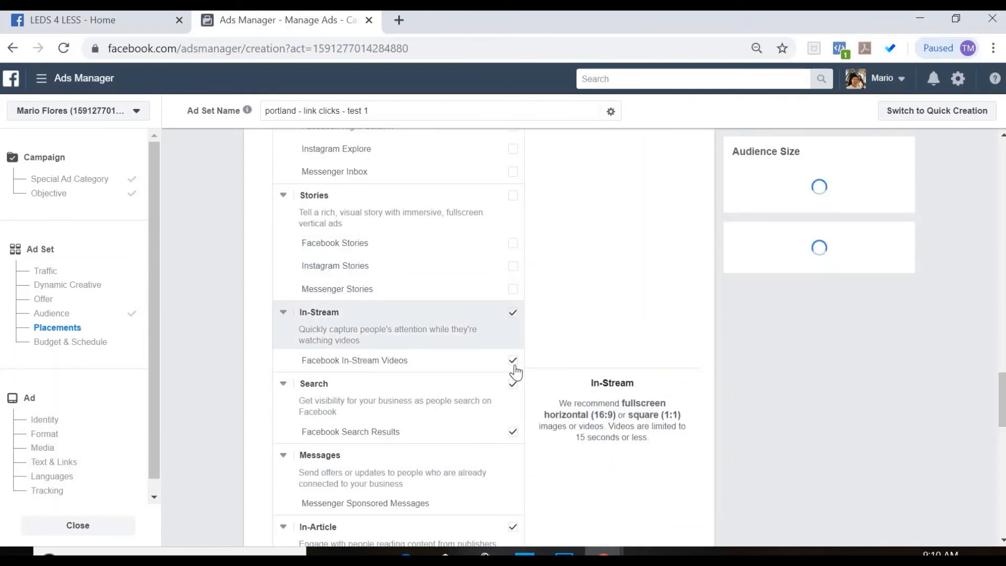
click(514, 366)
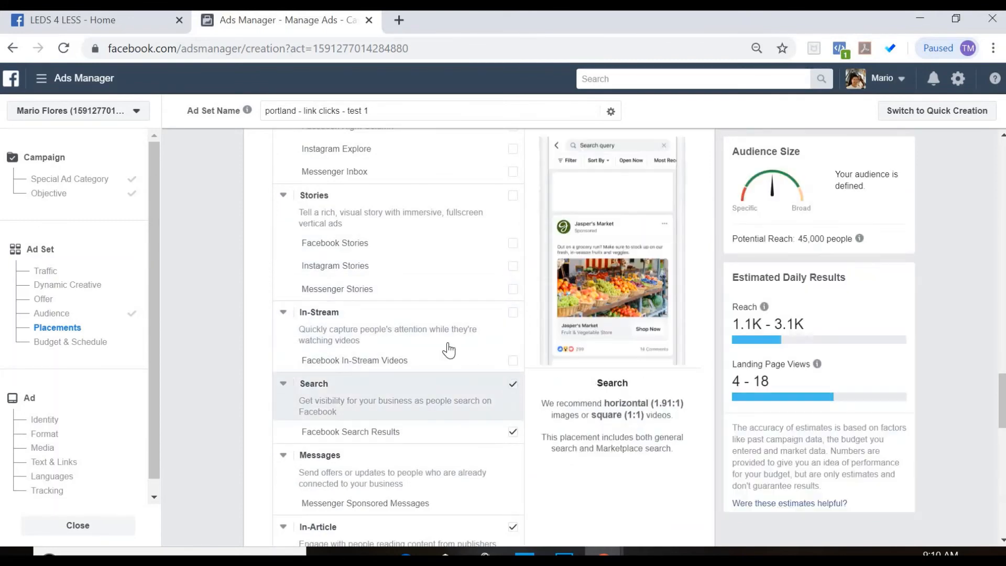
scroll(456, 330, down, 2)
click(484, 349)
scroll(496, 307, down, 3)
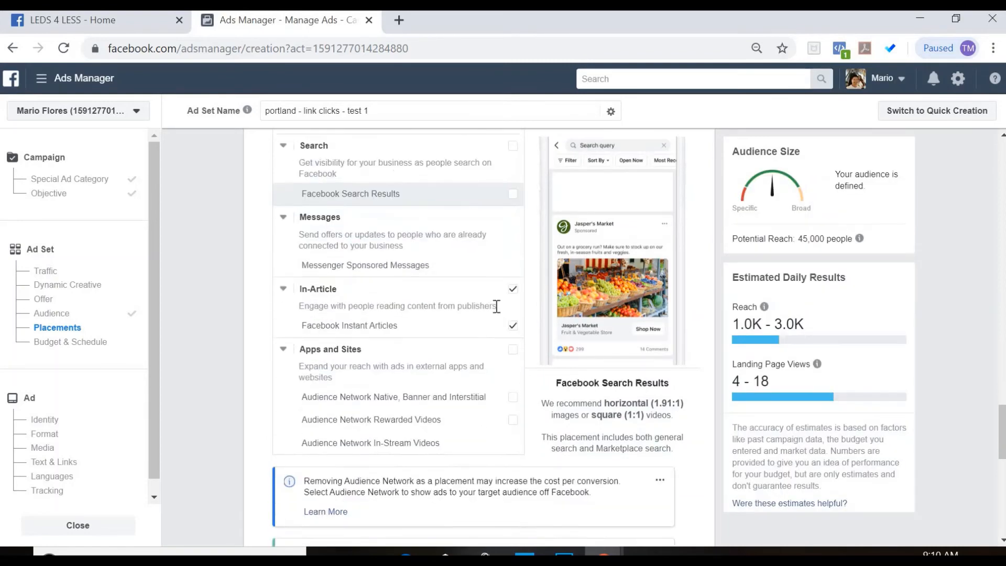
click(512, 289)
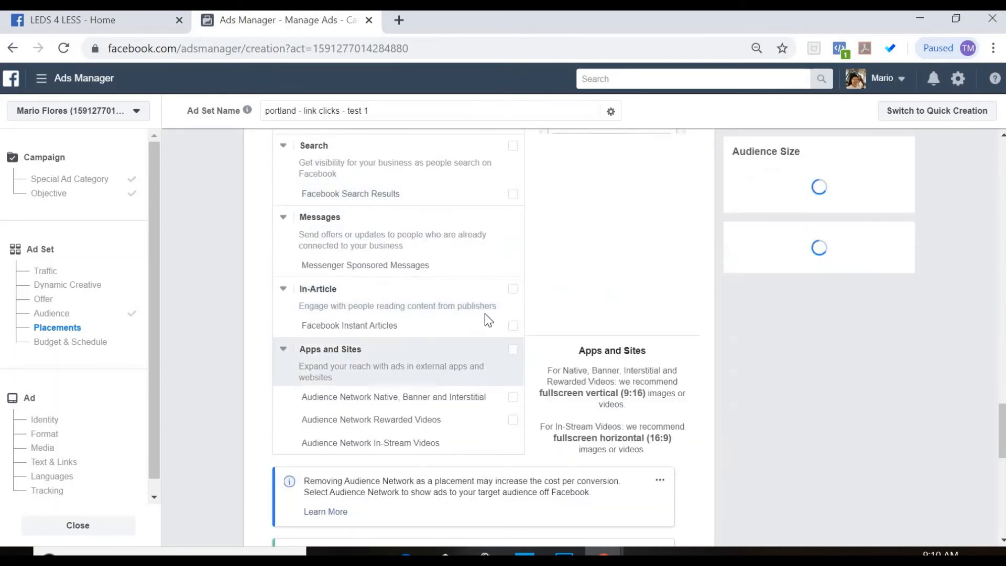
Set the ad set's daily budget to $5.00 and continue to the ad setup.
scroll(486, 314, down, 3)
scroll(485, 313, down, 3)
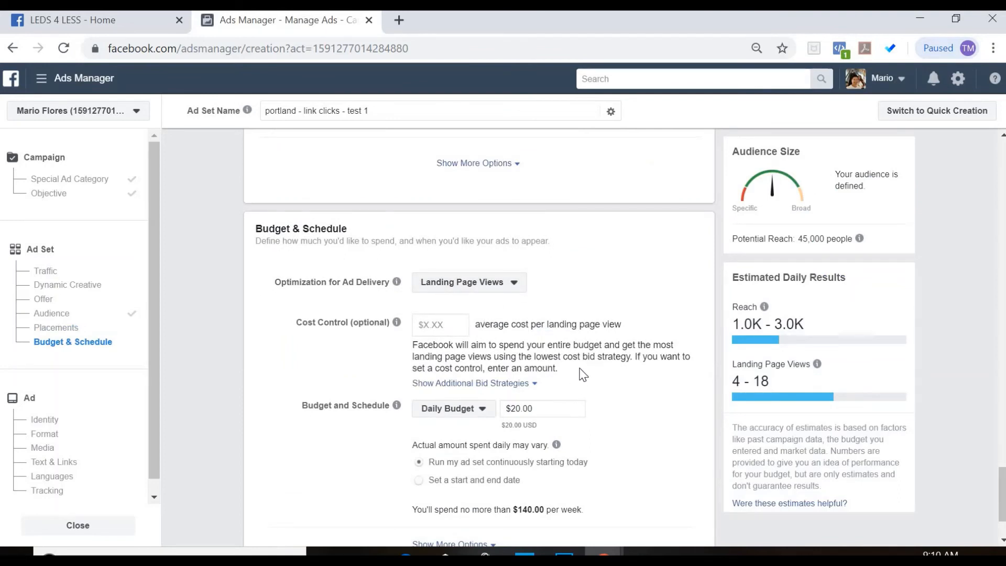
click(516, 408)
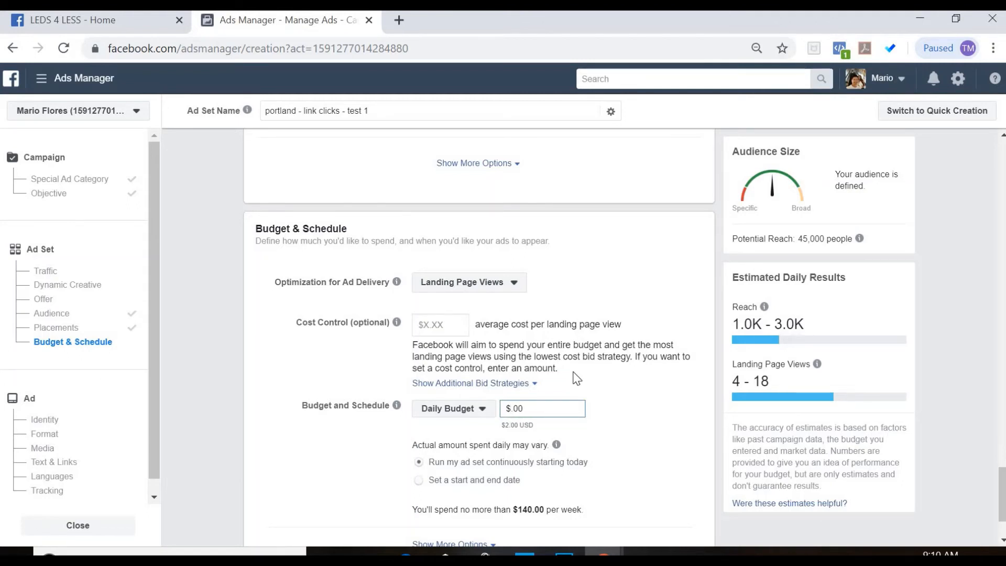
text(5)
scroll(640, 397, down, 2)
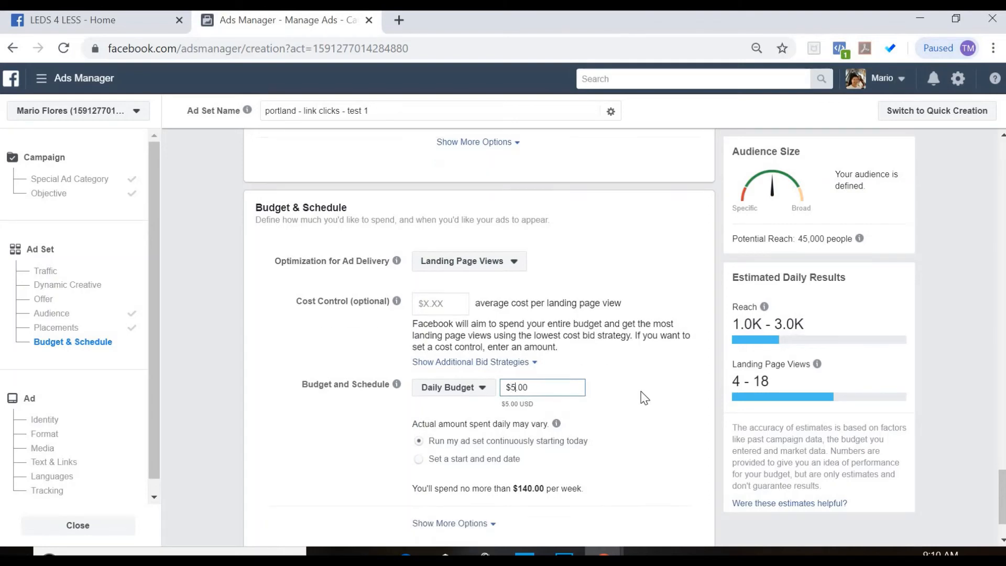
click(669, 523)
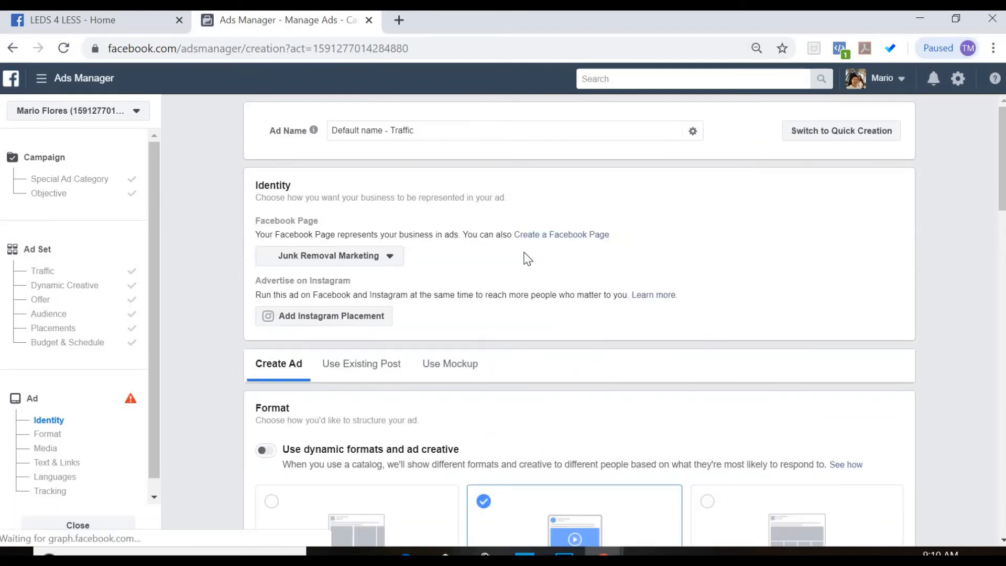
Review which Facebook Pages are available to represent the business in the ad, including the personal ones.
scroll(528, 259, down, 3)
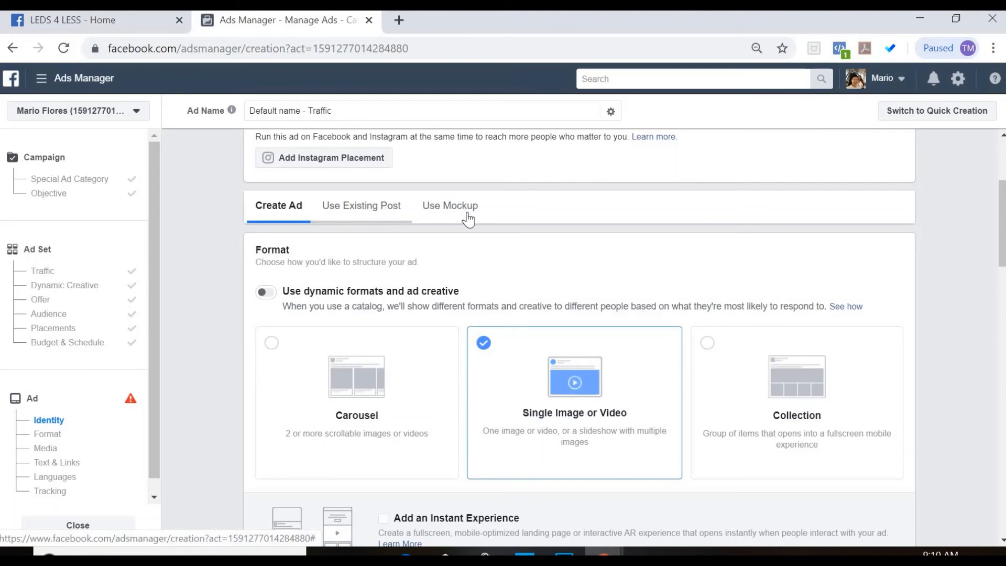
scroll(517, 220, up, 3)
scroll(506, 232, down, 3)
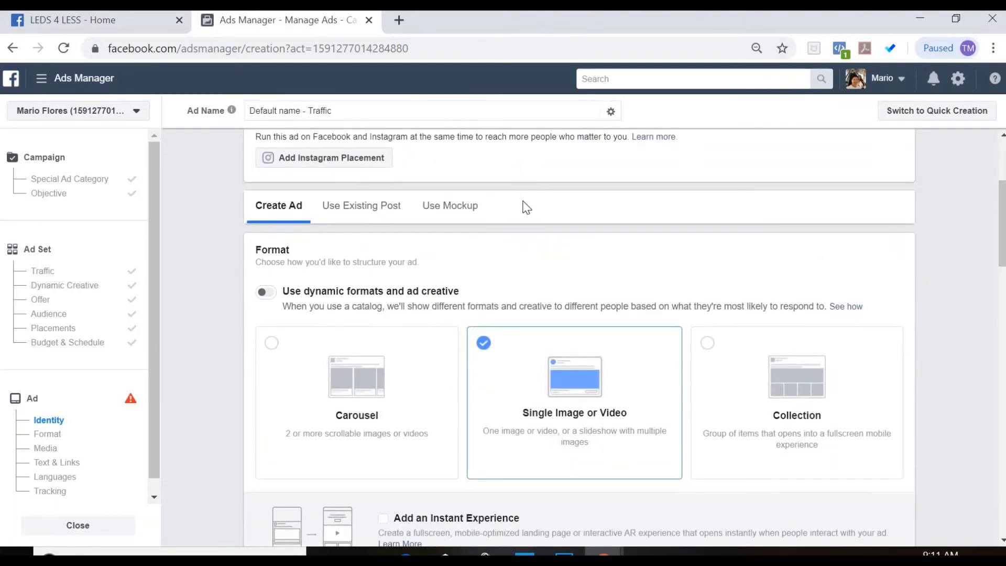
scroll(526, 208, up, 3)
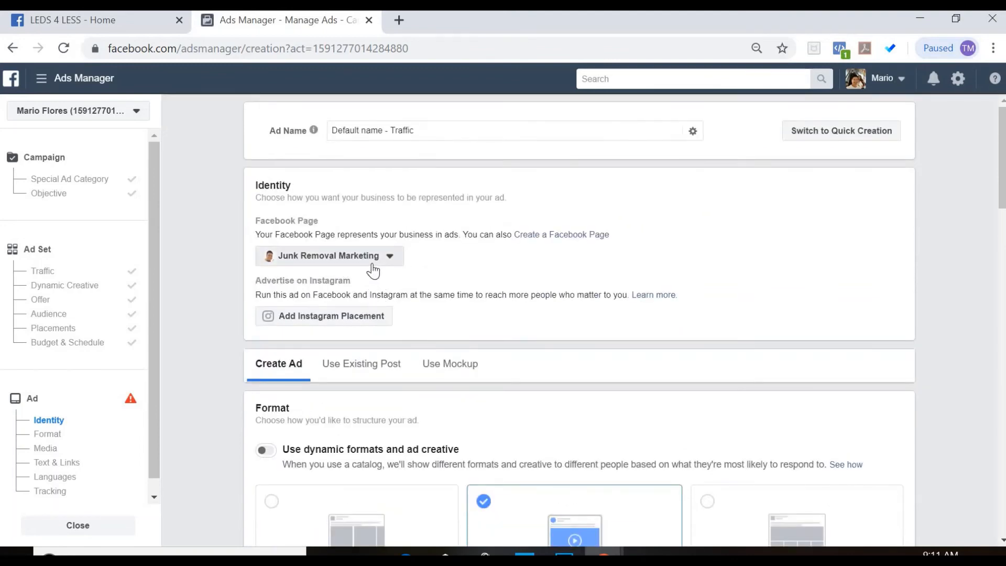
click(378, 261)
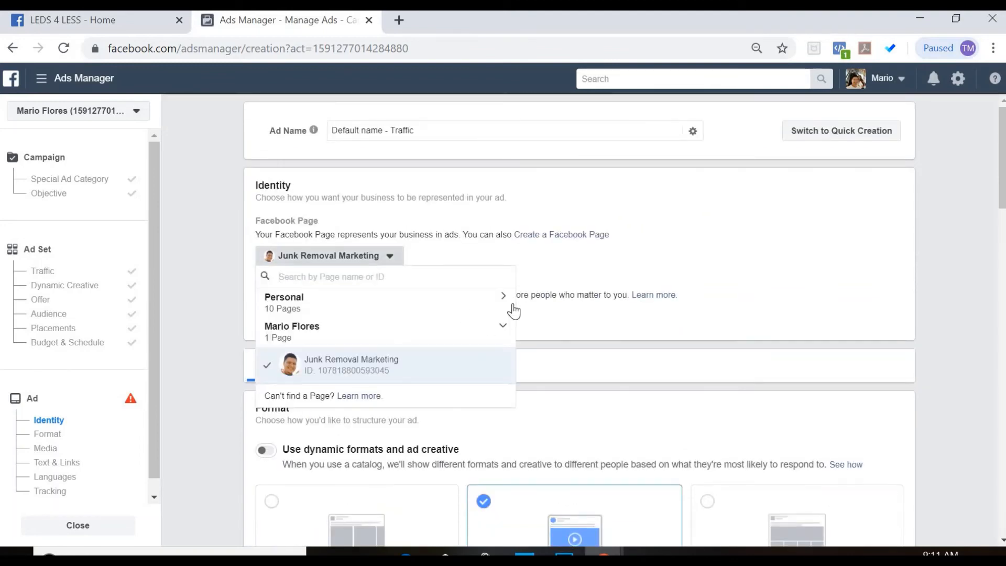
click(505, 297)
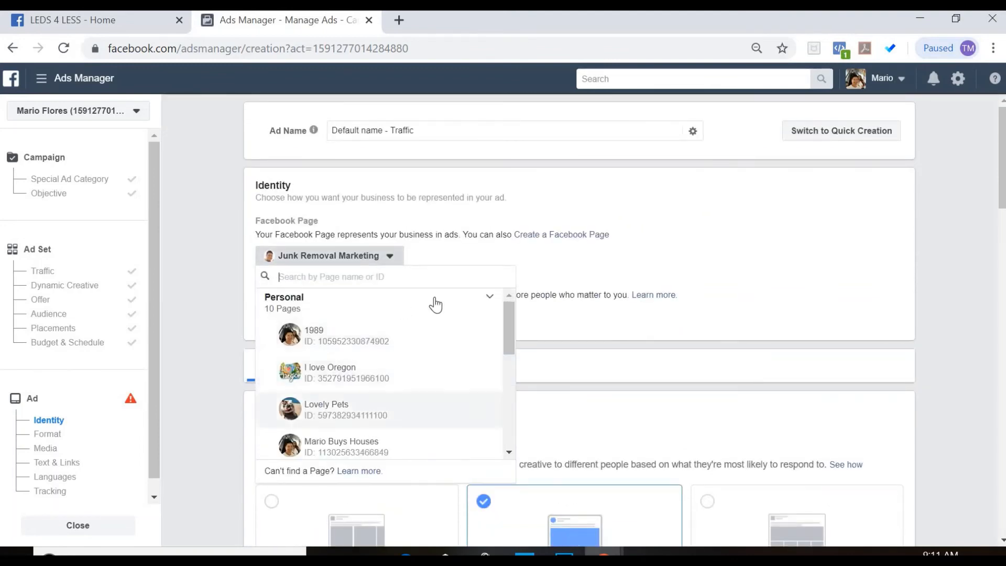
click(487, 298)
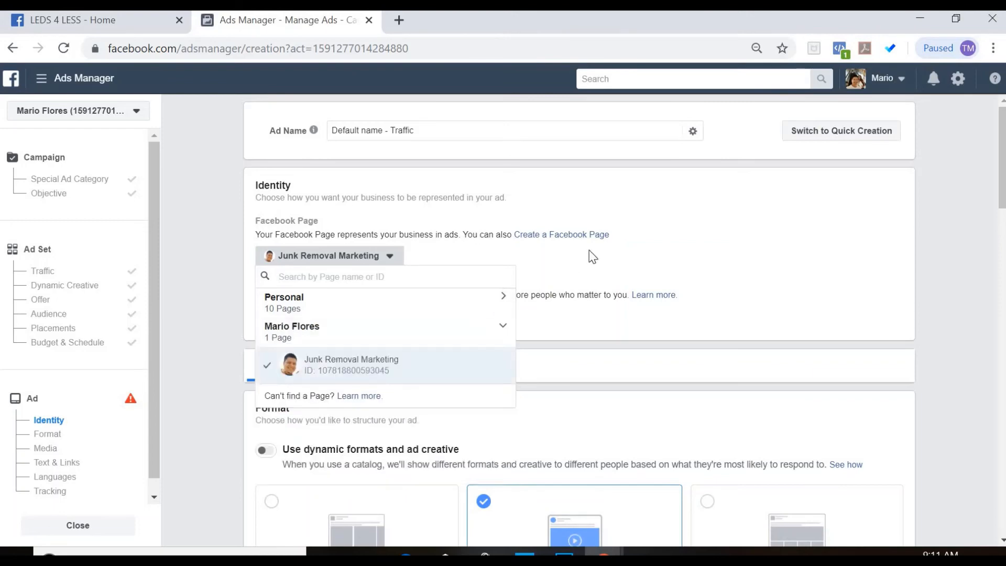
click(644, 251)
Examine the ad's identity, creation method, format and media options.
scroll(440, 369, down, 3)
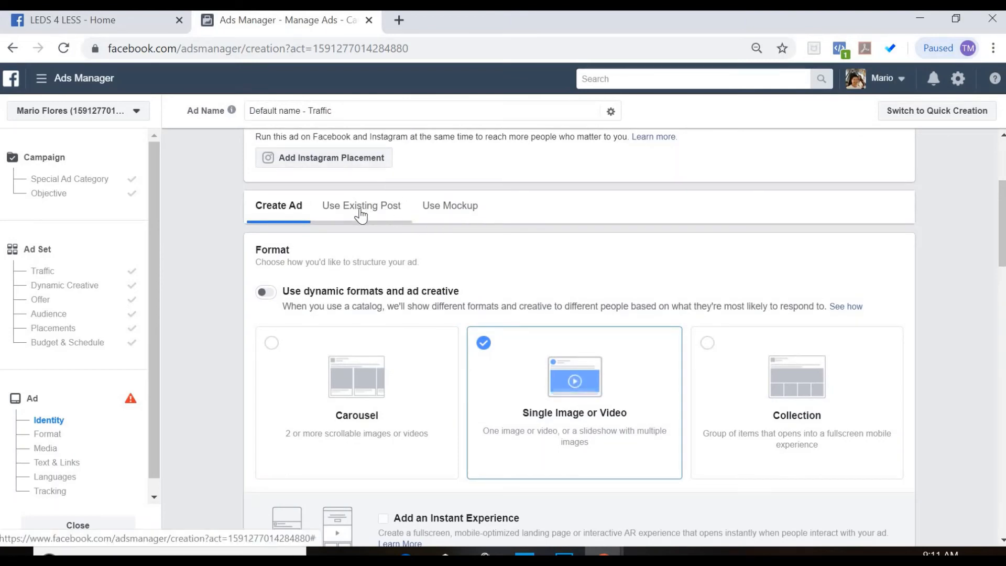
scroll(529, 226, down, 6)
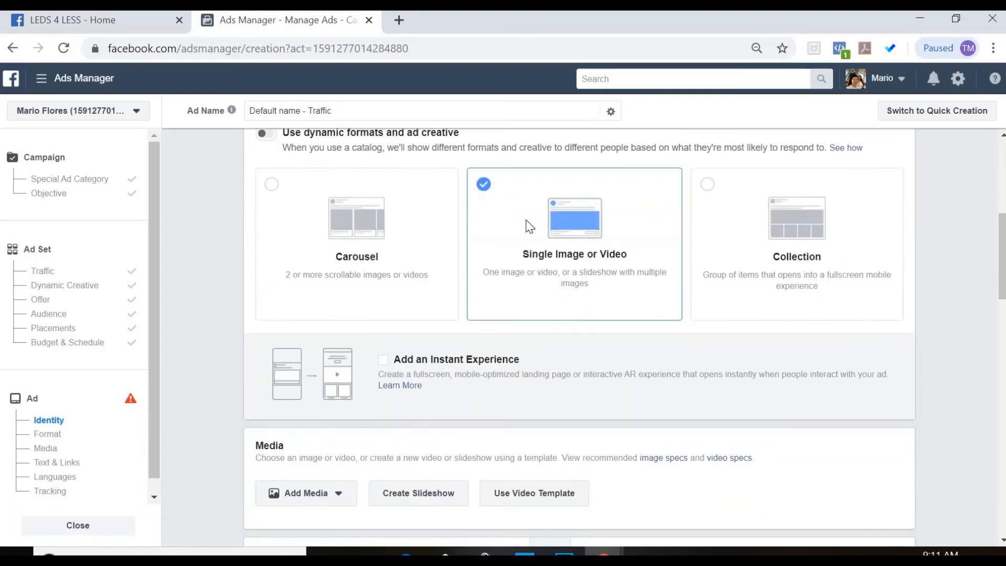
scroll(528, 227, up, 3)
scroll(528, 228, up, 3)
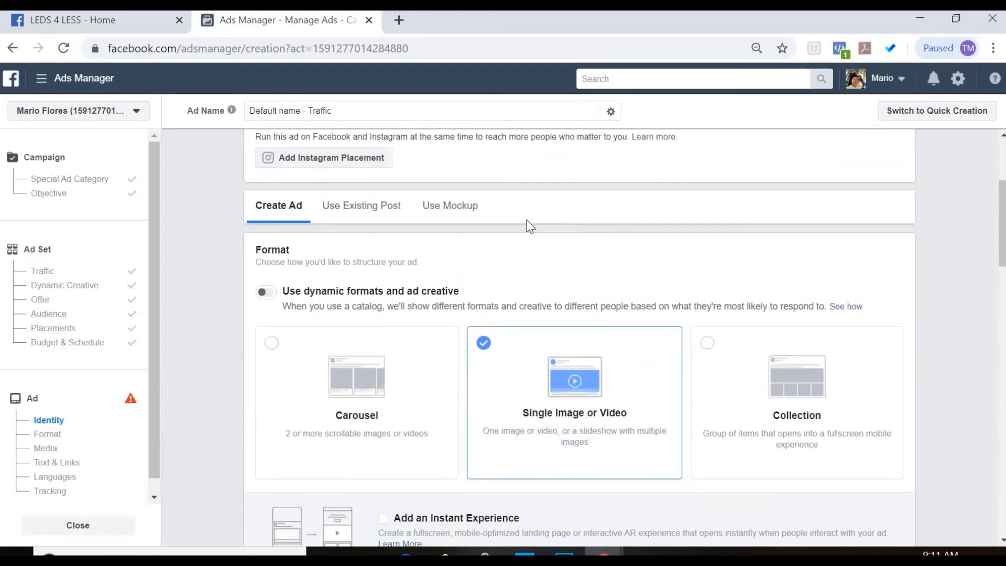
scroll(530, 227, down, 9)
scroll(530, 226, up, 6)
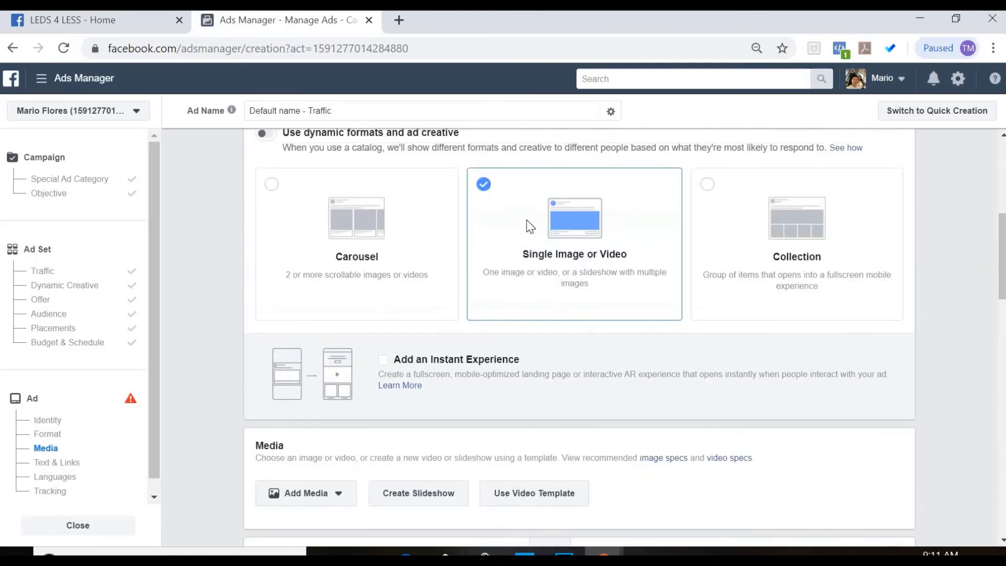
scroll(530, 227, up, 6)
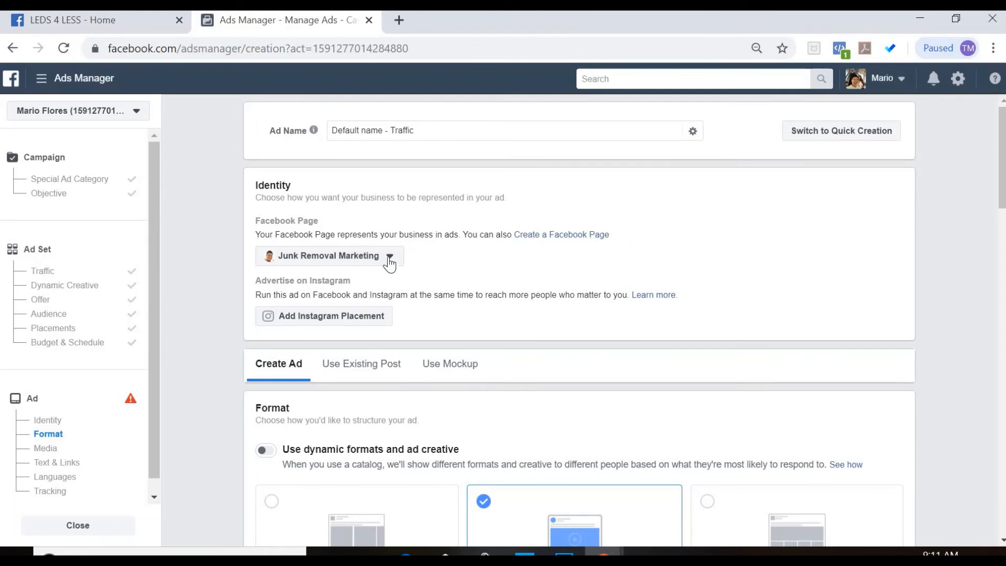
scroll(389, 255, down, 3)
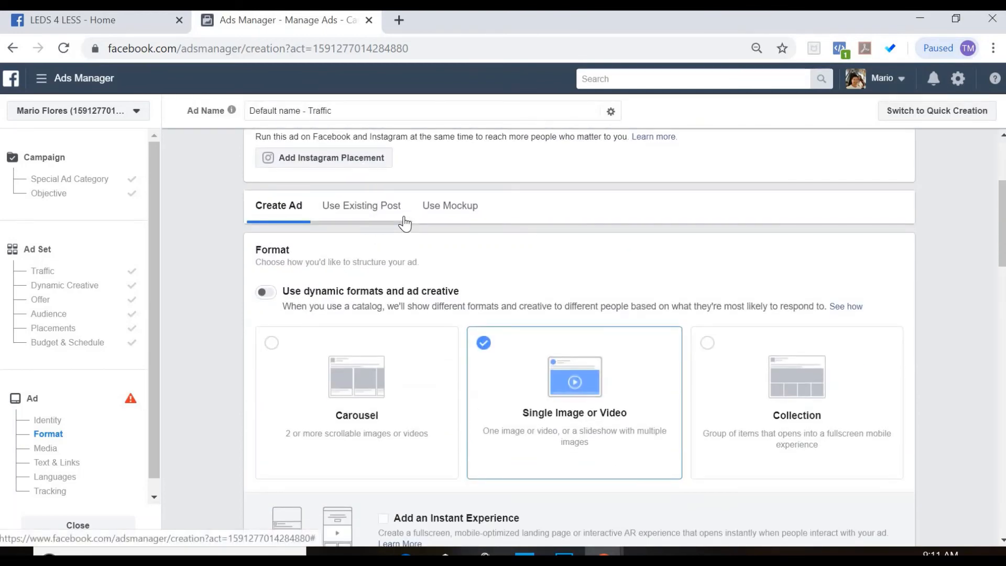
Add the untitled 1074 × 738 white-and-blue truck picture beside JRM BF 50.jpg from the account images as the ad's image.
scroll(404, 220, down, 3)
scroll(403, 221, down, 3)
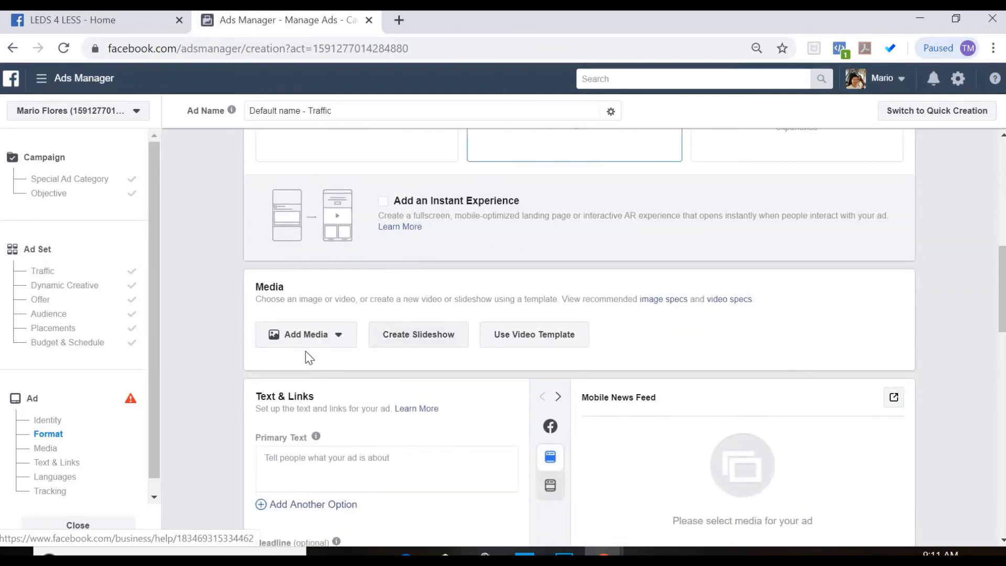
click(304, 336)
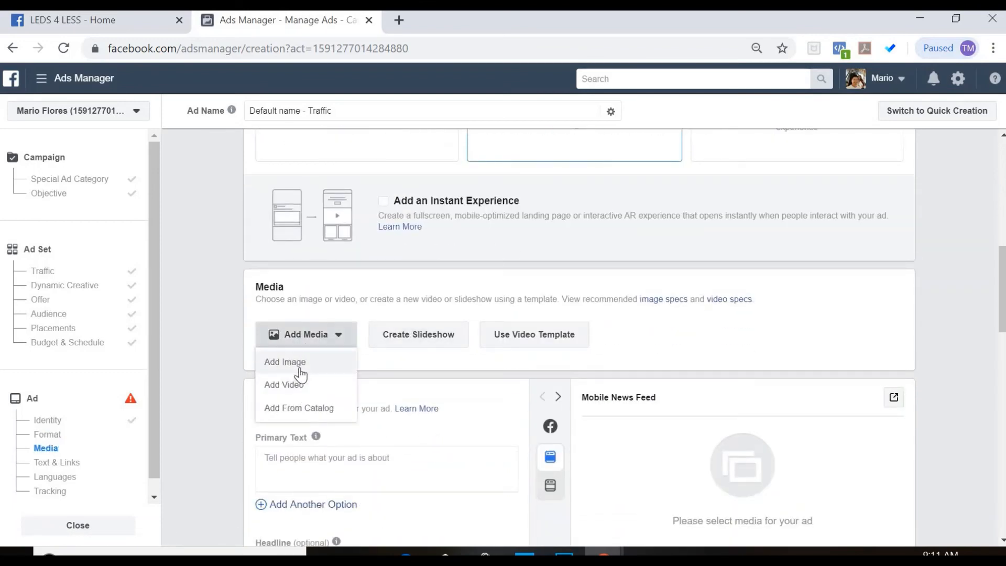
click(303, 367)
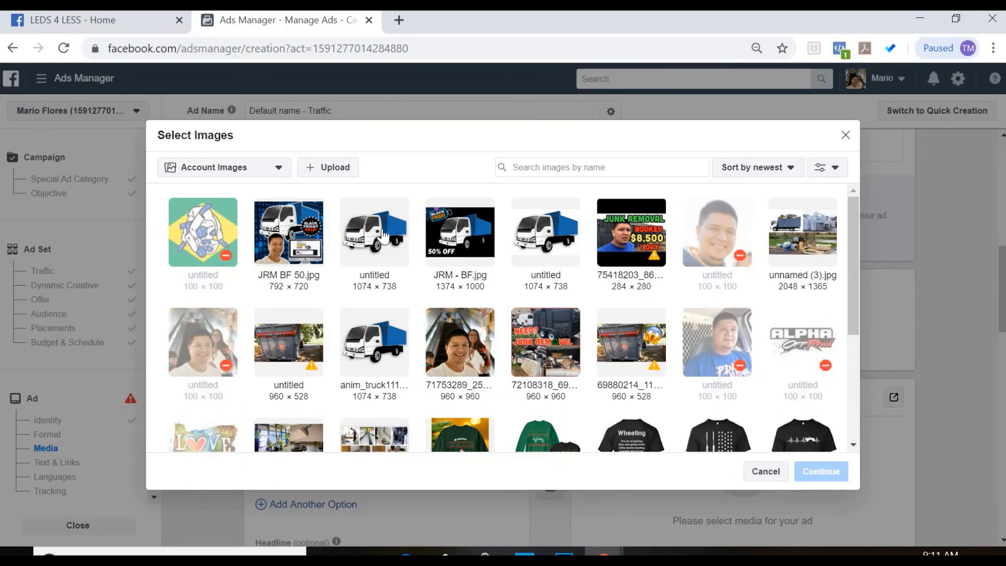
click(384, 235)
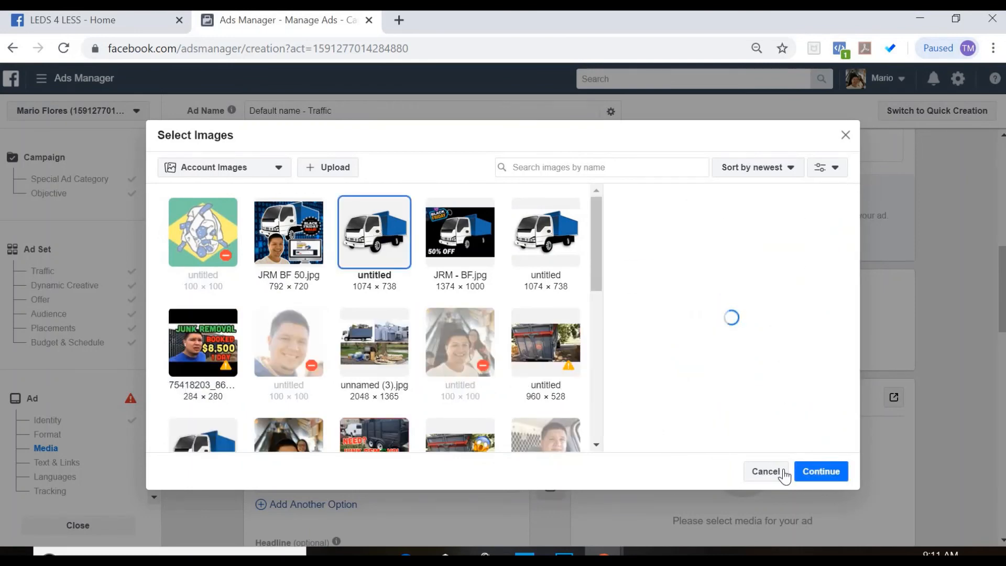
click(821, 472)
scroll(562, 296, down, 8)
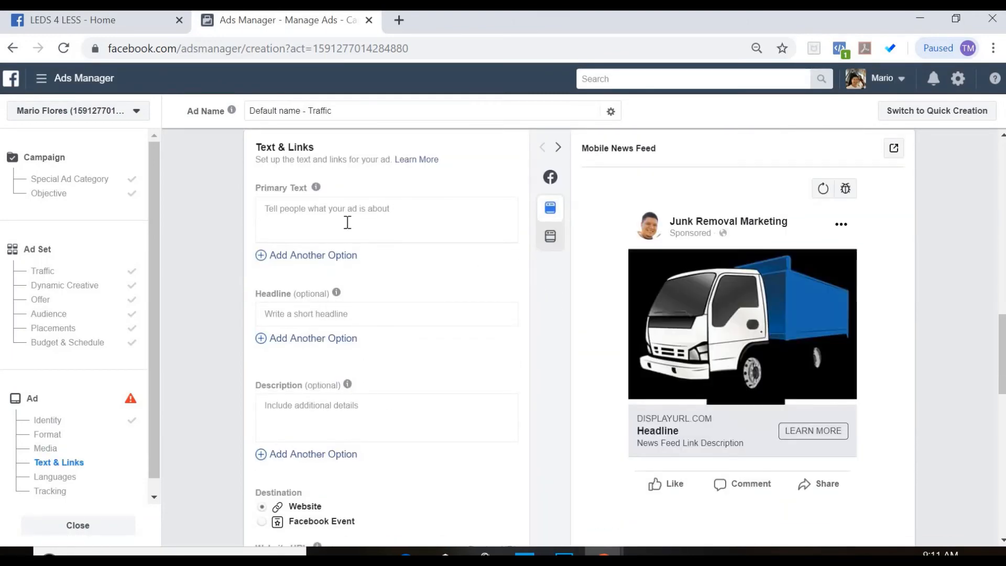
Enter "hey" as the ad's headline and "youtube test" as its description, leaving the primary text empty.
click(347, 222)
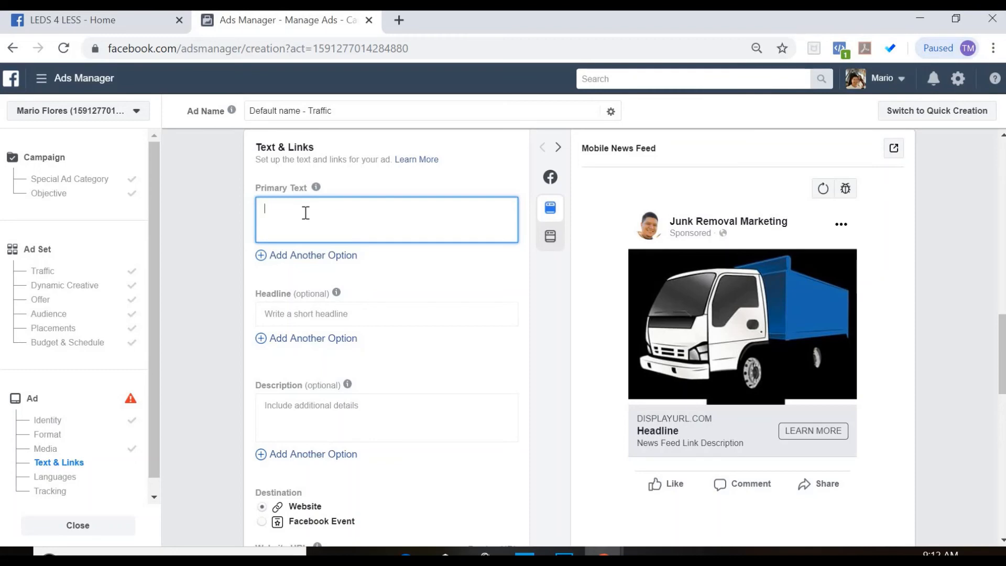
scroll(305, 220, down, 4)
scroll(315, 215, up, 3)
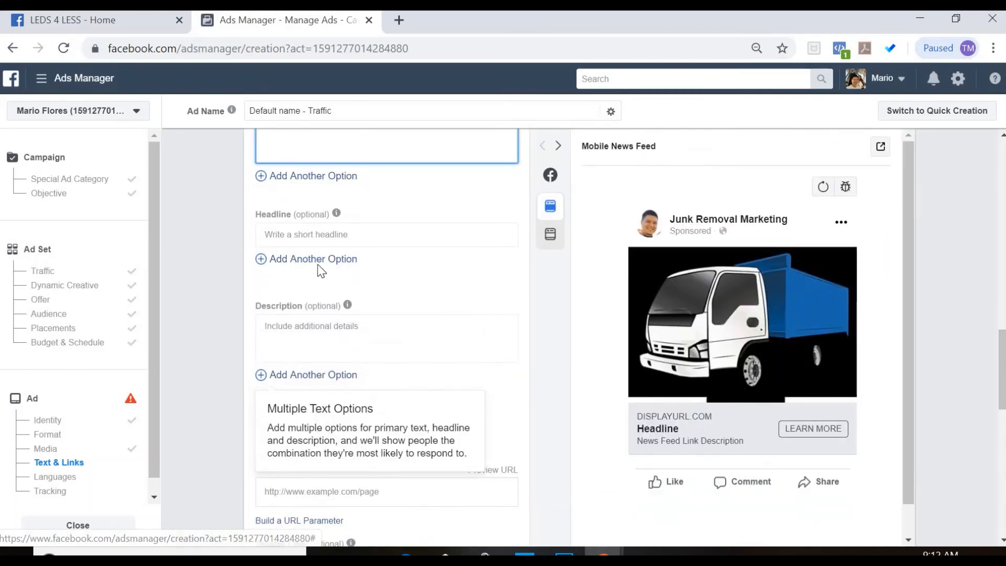
click(315, 231)
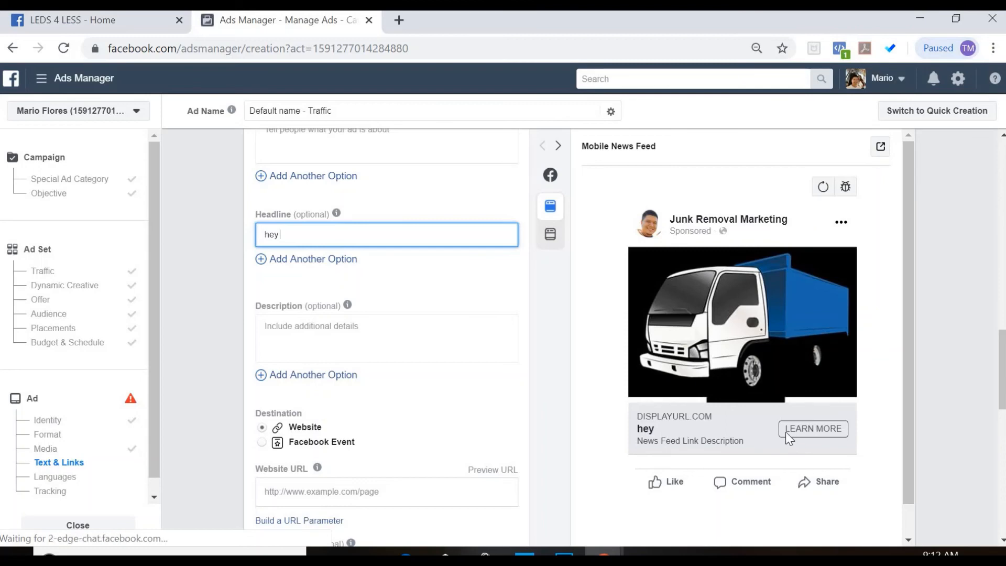
click(327, 338)
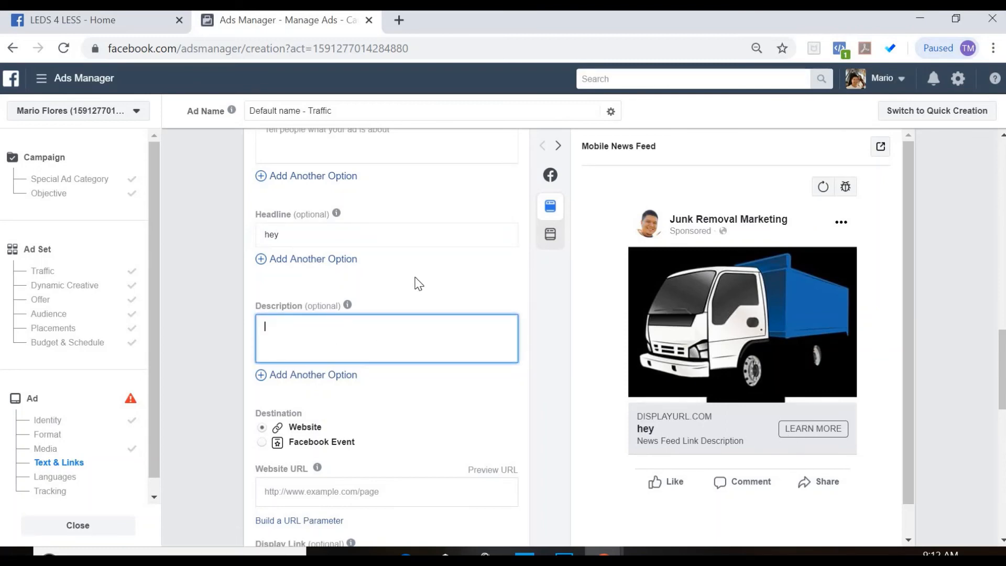
text(youtube e)
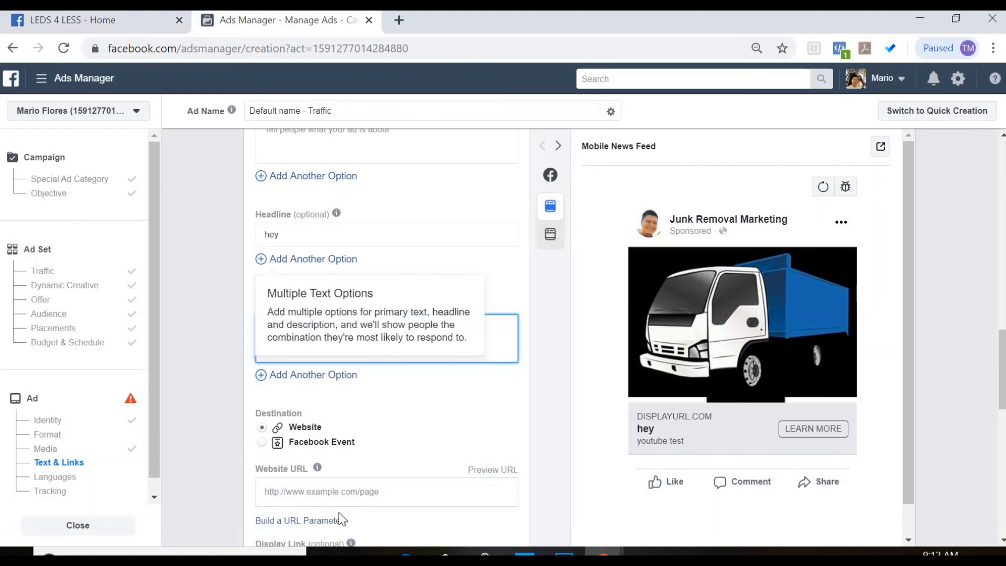
Examine the ad's destination, website URL and display link fields and the available call-to-action options.
click(315, 491)
scroll(408, 442, down, 3)
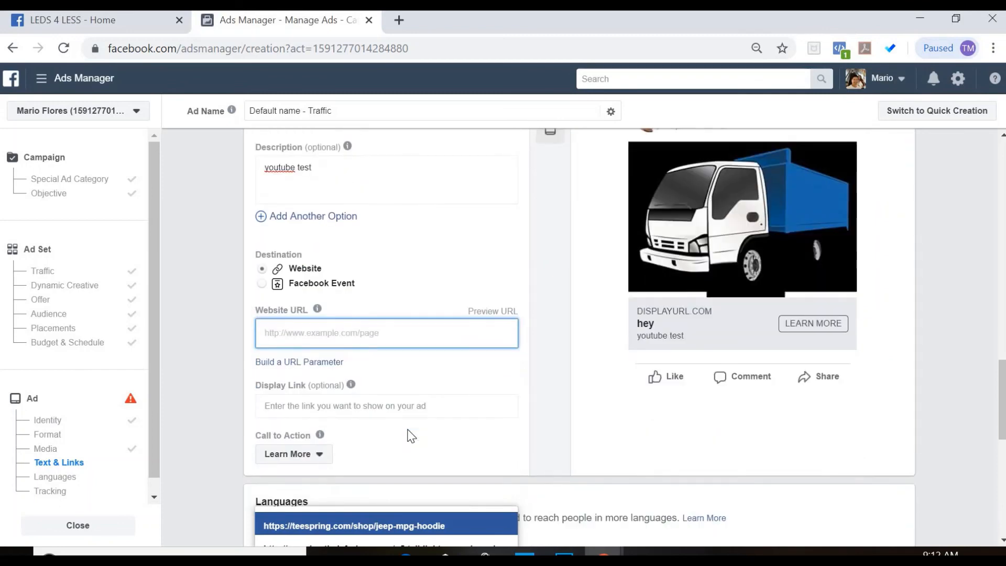
scroll(404, 420, down, 2)
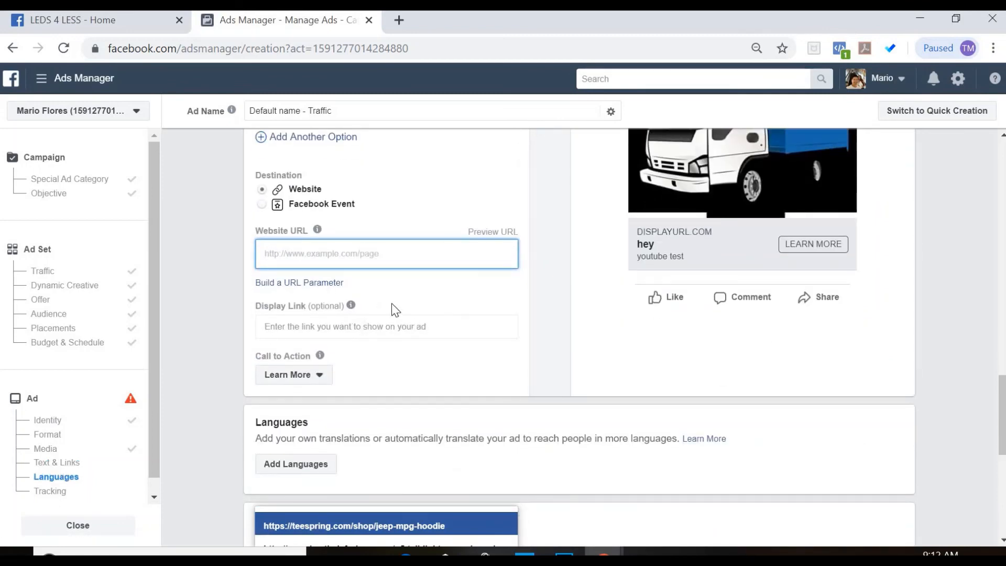
scroll(398, 308, up, 5)
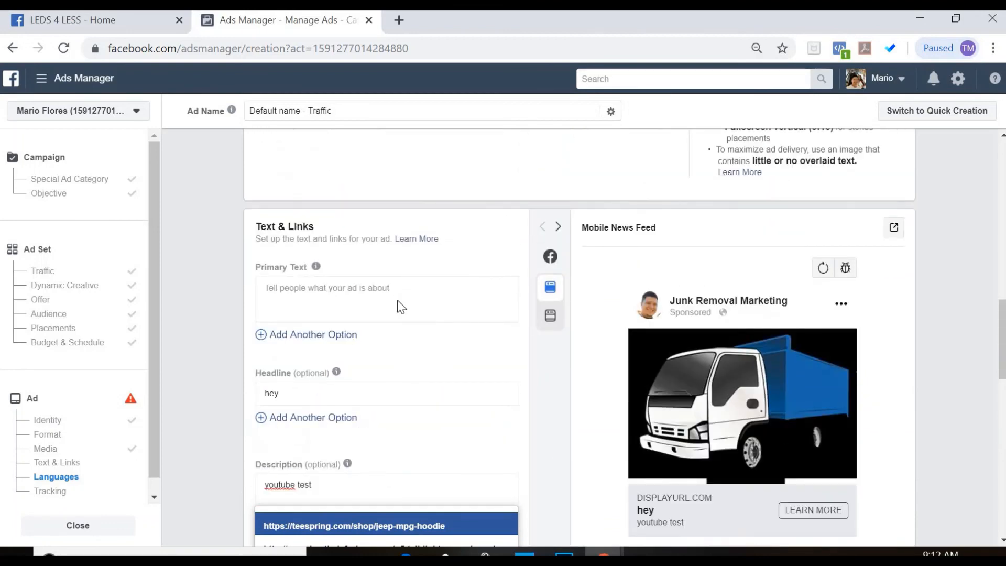
scroll(401, 306, down, 10)
click(300, 226)
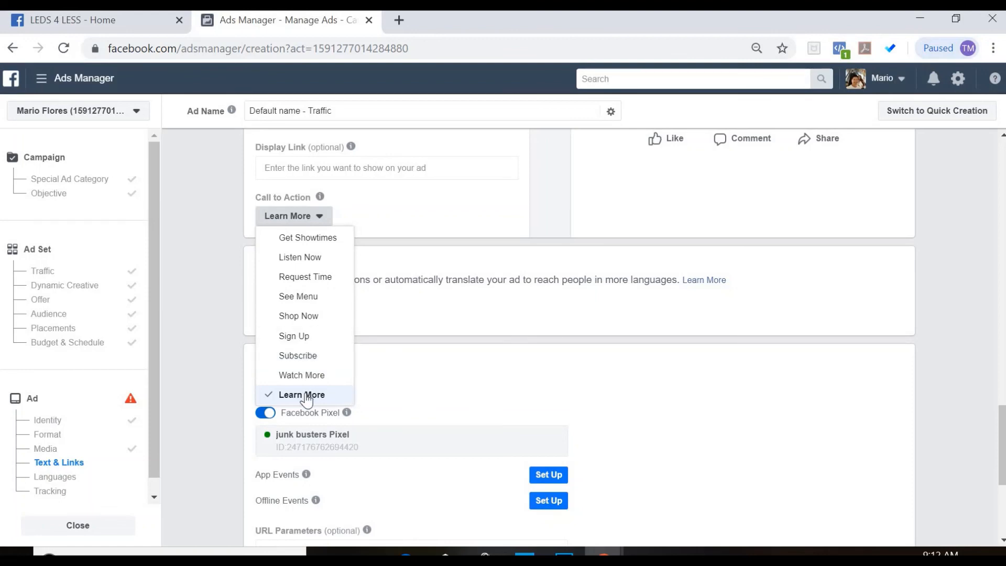
scroll(396, 259, up, 5)
scroll(394, 253, up, 3)
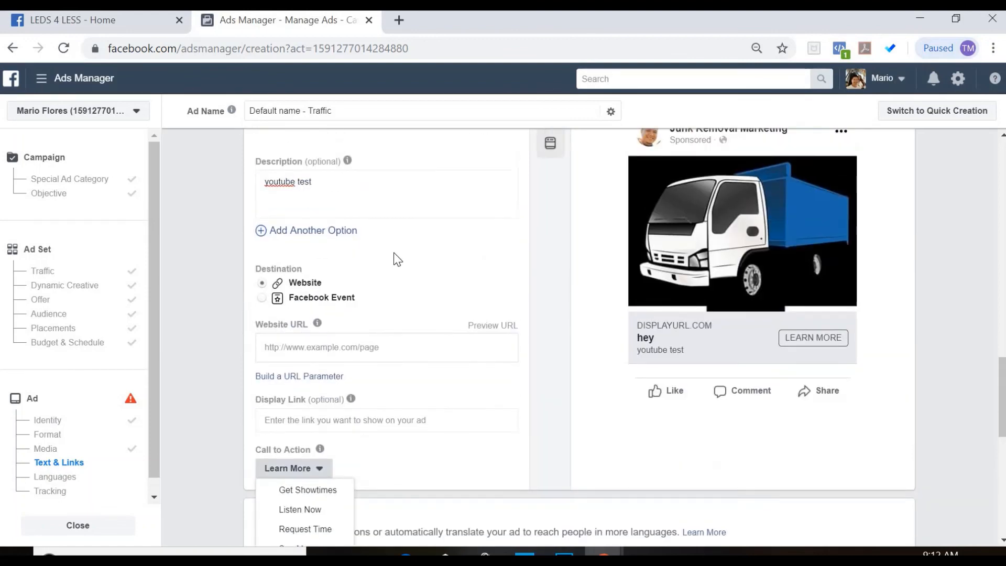
scroll(395, 253, down, 3)
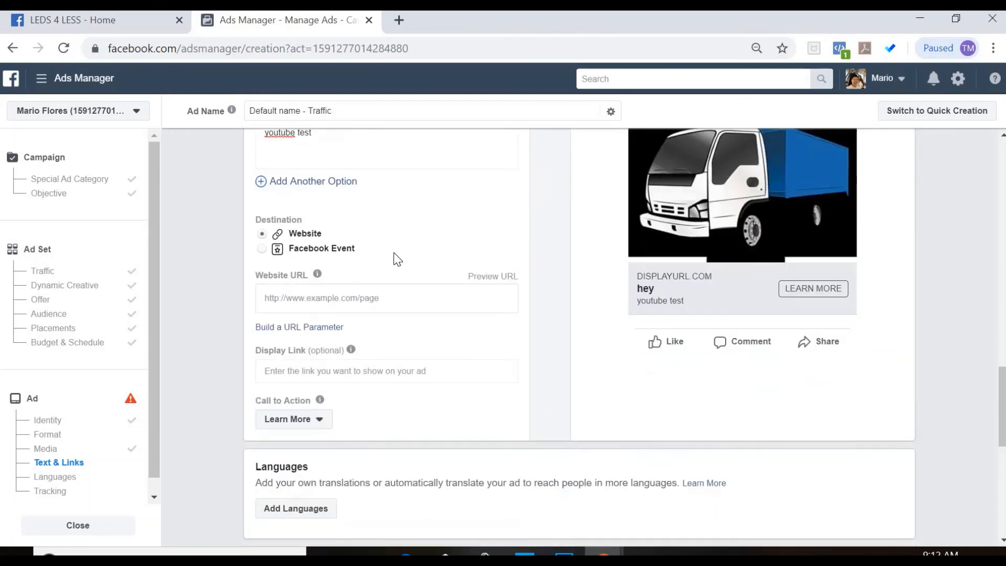
Review the ad's language and tracking settings and the submission section, and look back over its media and format.
scroll(394, 252, down, 6)
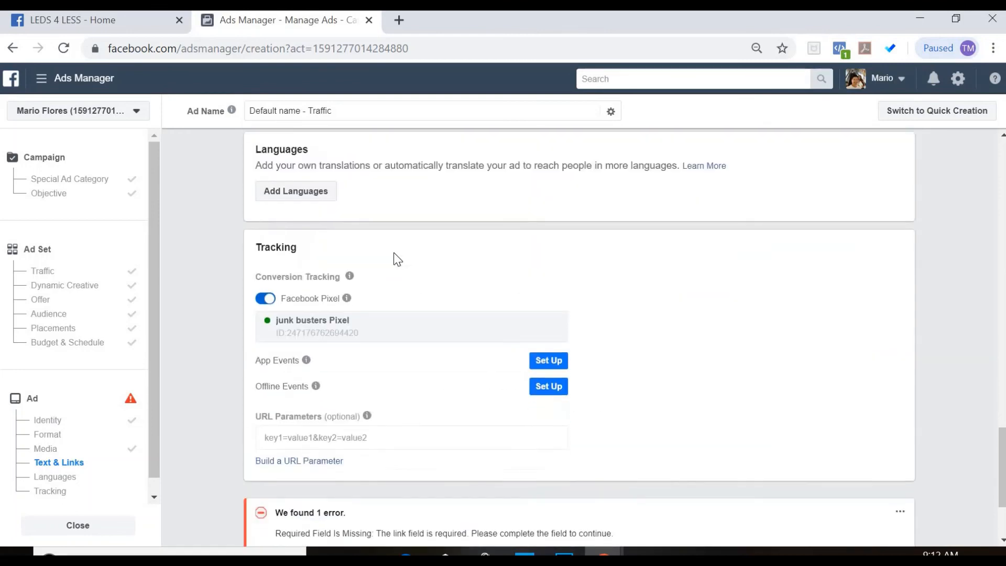
scroll(394, 253, down, 3)
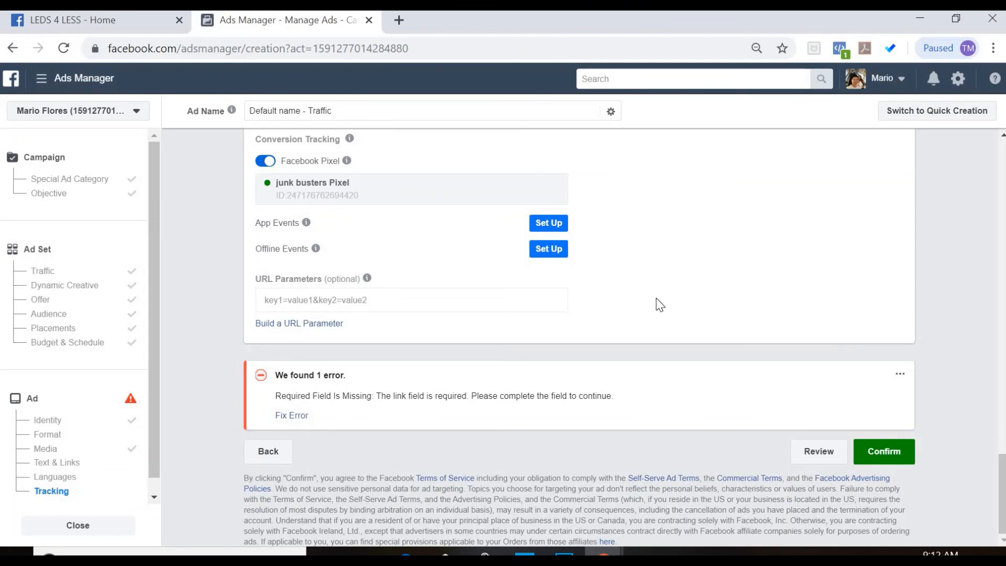
scroll(659, 304, up, 6)
scroll(656, 304, up, 9)
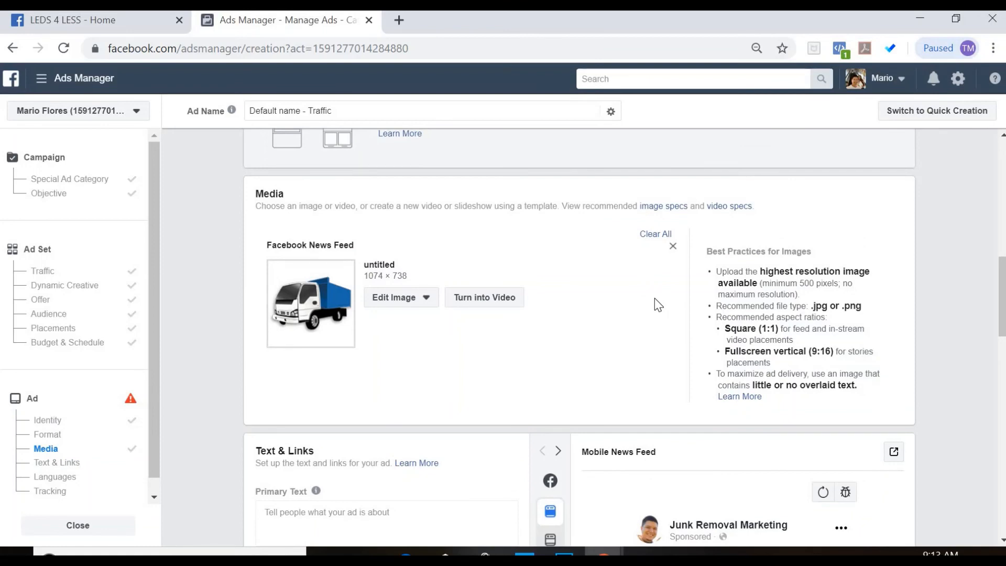
scroll(639, 306, up, 3)
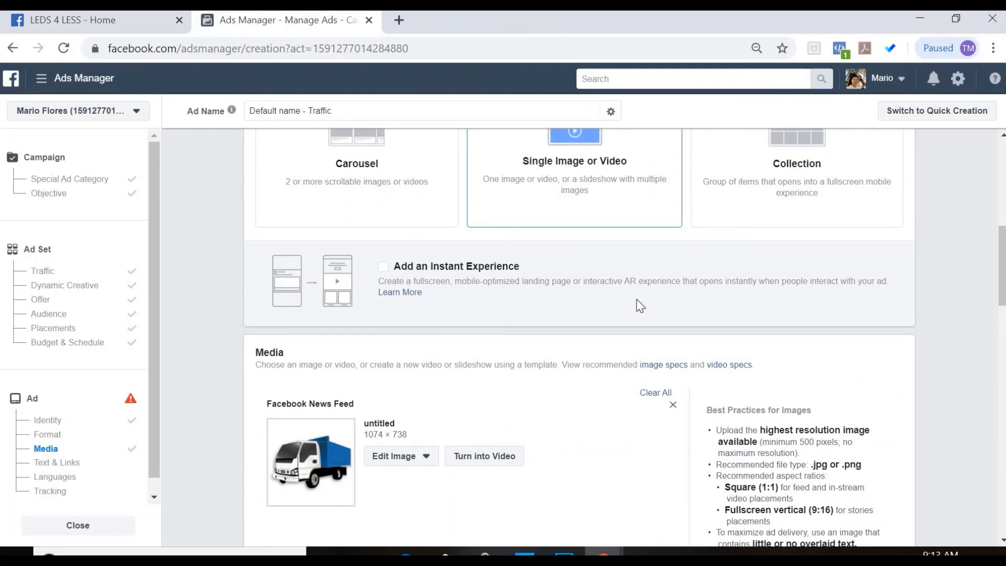